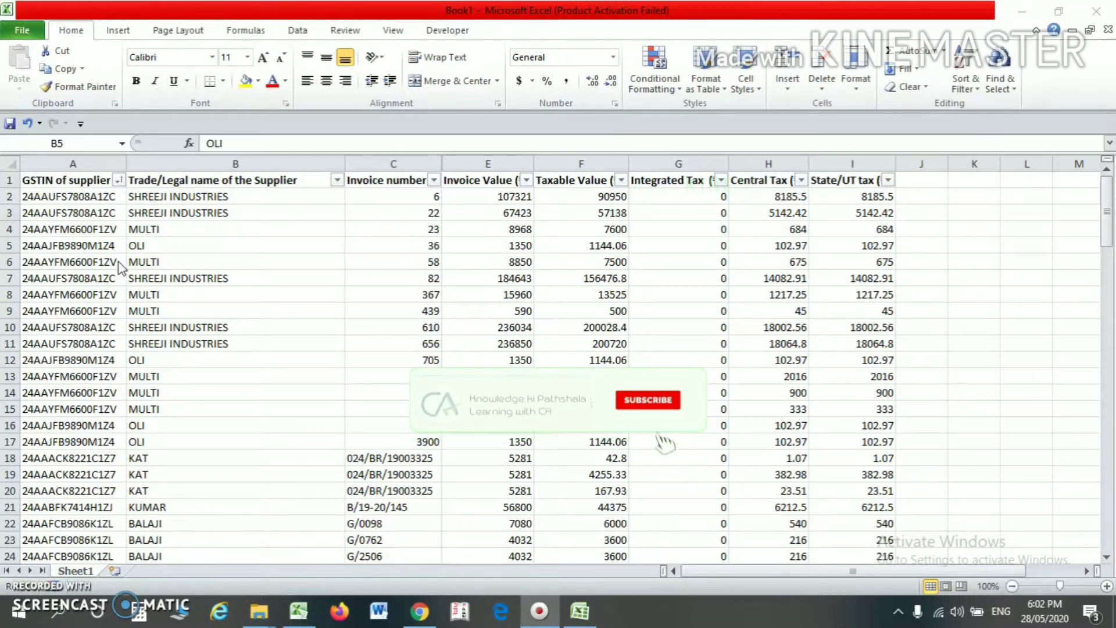
- Review the supplier GSTIN, name, invoice number, invoice value and tax columns in rows 5–6
{"action": "left_click", "coordinate": [78, 204]}
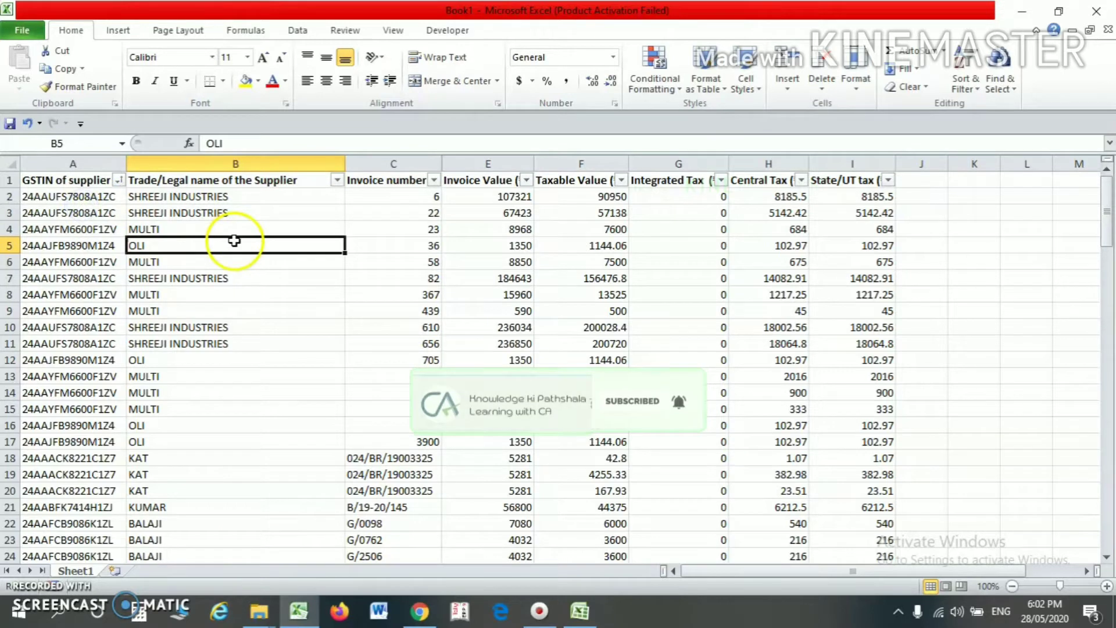
{"action": "left_click", "coordinate": [38, 249]}
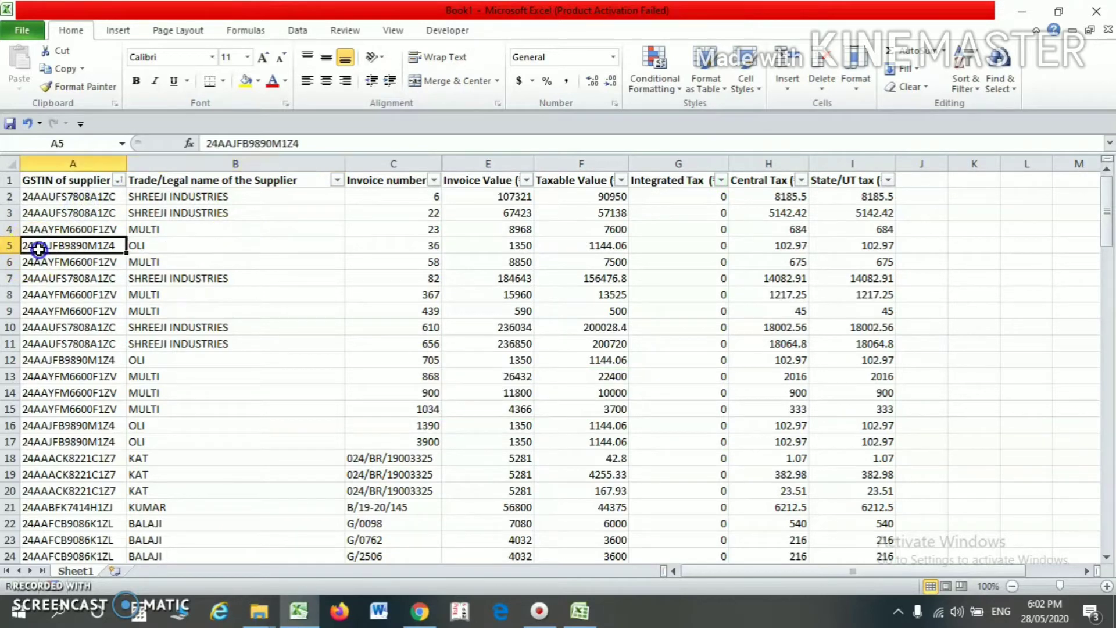
{"action": "left_click", "coordinate": [218, 246]}
{"action": "left_click", "coordinate": [373, 250]}
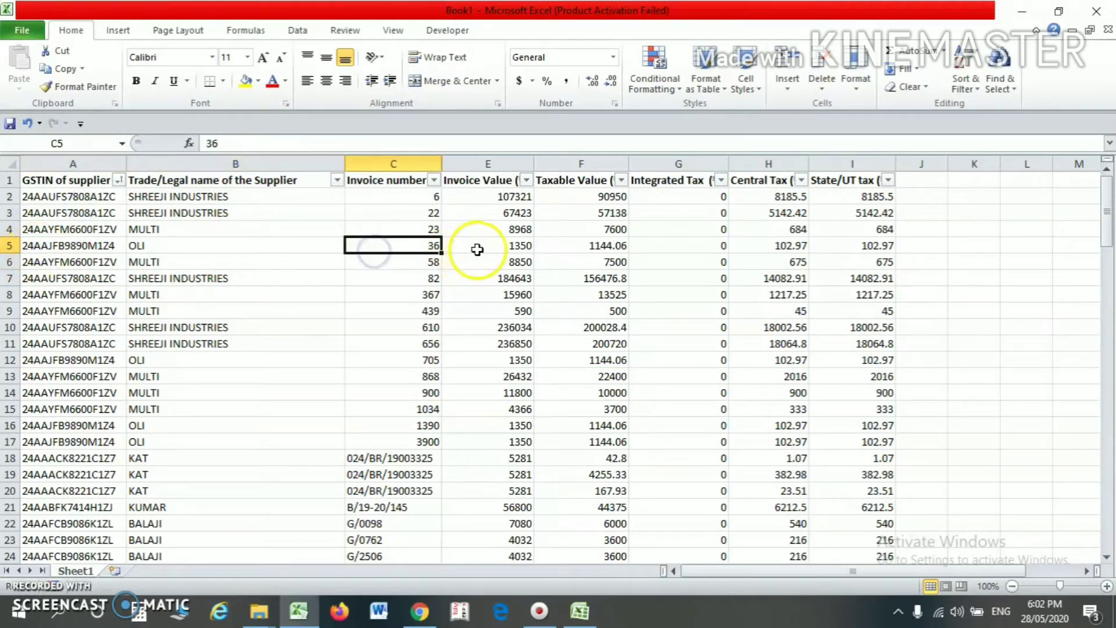
{"action": "left_click", "coordinate": [476, 249]}
{"action": "left_click", "coordinate": [615, 263]}
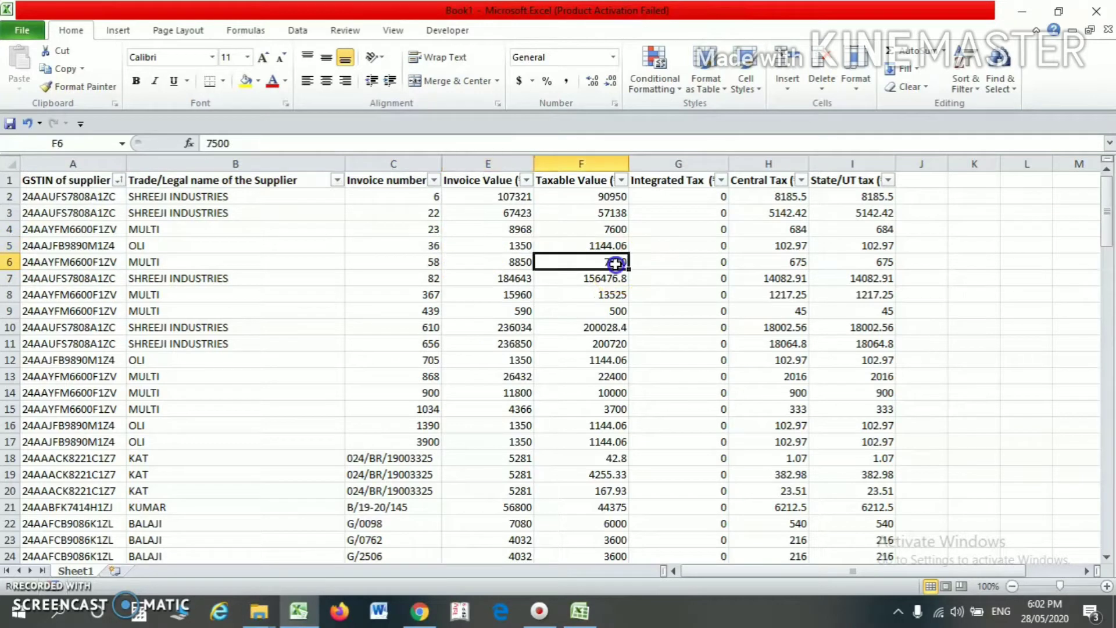
{"action": "left_click", "coordinate": [711, 261]}
{"action": "left_click", "coordinate": [795, 261]}
{"action": "left_click", "coordinate": [839, 261]}
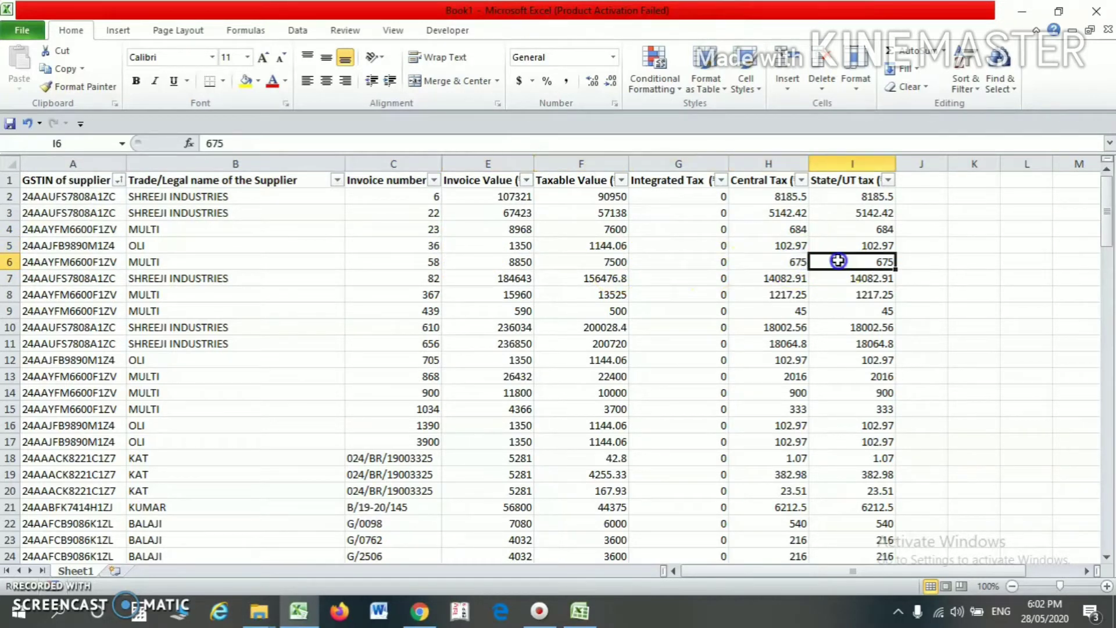
- Step through the column B supplier names from SHREEJI INDUSTRIES, ending on the GSTIN of supplier header
{"action": "left_click", "coordinate": [223, 211]}
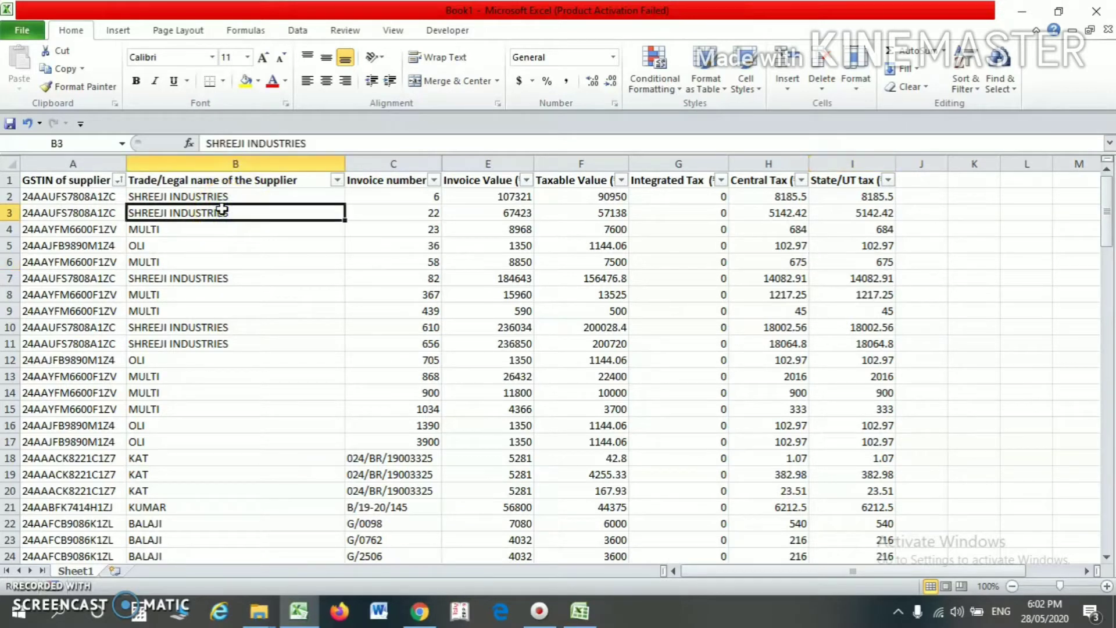
{"action": "key", "text": "Down"}
{"action": "key", "text": "Up"}
{"action": "key", "text": "Up"}
{"action": "key", "text": "Down"}
{"action": "key", "text": "Down"}
{"action": "key", "text": "Down"}
{"action": "key", "text": "Down"}
{"action": "key", "text": "Down"}
{"action": "key", "text": "Down"}
{"action": "key", "text": "Down"}
{"action": "key", "text": "Down"}
{"action": "key", "text": "Down"}
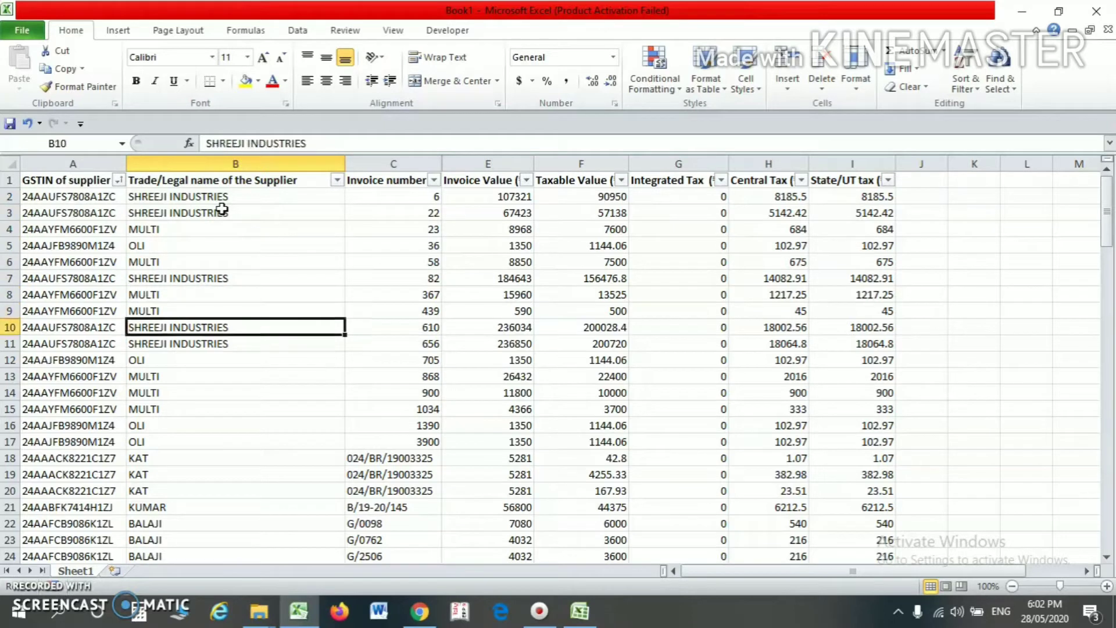
{"action": "key", "text": "Up"}
{"action": "key", "text": "Up"}
{"action": "key", "text": "Up"}
{"action": "key", "text": "Up"}
{"action": "key", "text": "Up"}
{"action": "key", "text": "Down"}
{"action": "key", "text": "Down"}
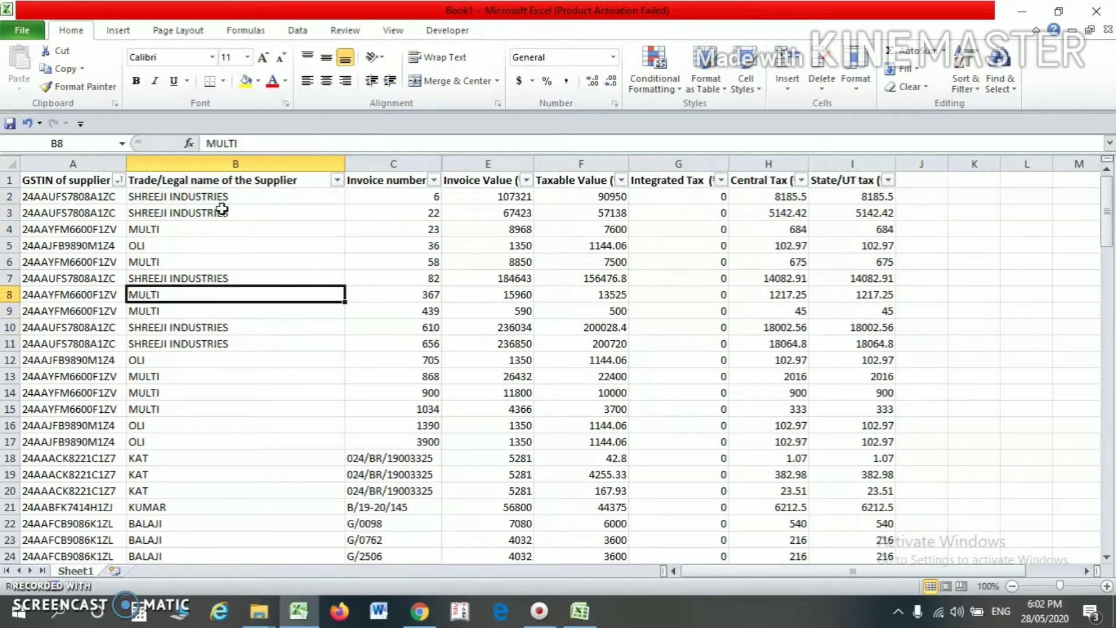
{"action": "key", "text": "Up"}
{"action": "key", "text": "Up"}
{"action": "key", "text": "Down"}
{"action": "key", "text": "Down"}
{"action": "key", "text": "Down"}
{"action": "key", "text": "Down"}
{"action": "key", "text": "Down"}
{"action": "key", "text": "Down"}
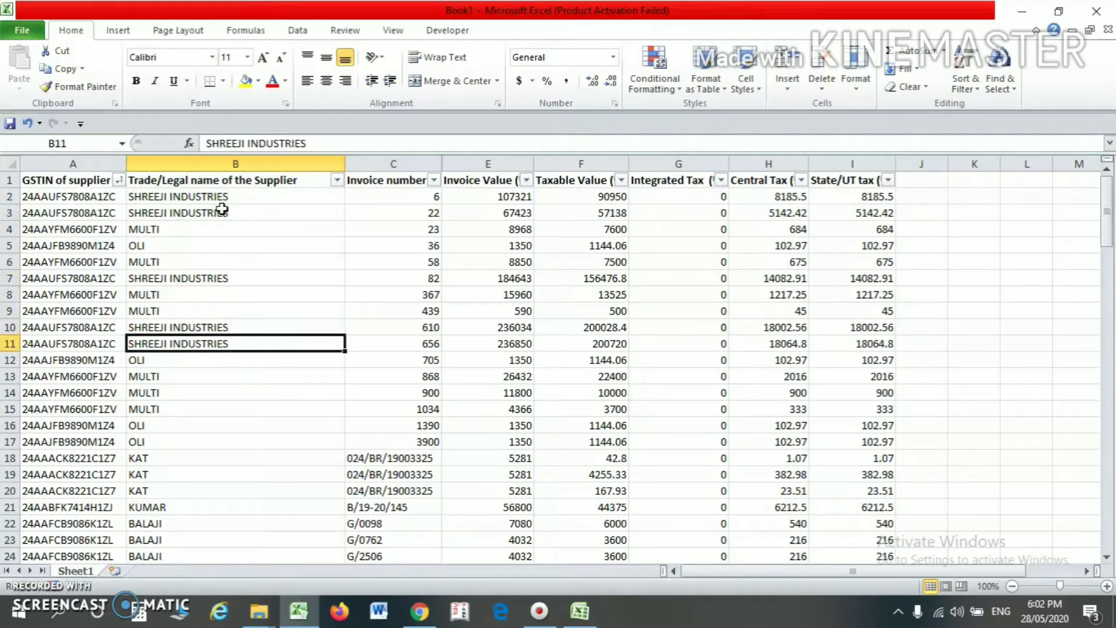
{"action": "key", "text": "Up"}
{"action": "key", "text": "Up"}
{"action": "key", "text": "Up"}
{"action": "key", "text": "Up"}
{"action": "key", "text": "Up"}
{"action": "key", "text": "Up"}
{"action": "key", "text": "Up"}
{"action": "key", "text": "Up"}
{"action": "key", "text": "Up"}
{"action": "key", "text": "Up"}
{"action": "key", "text": "Up"}
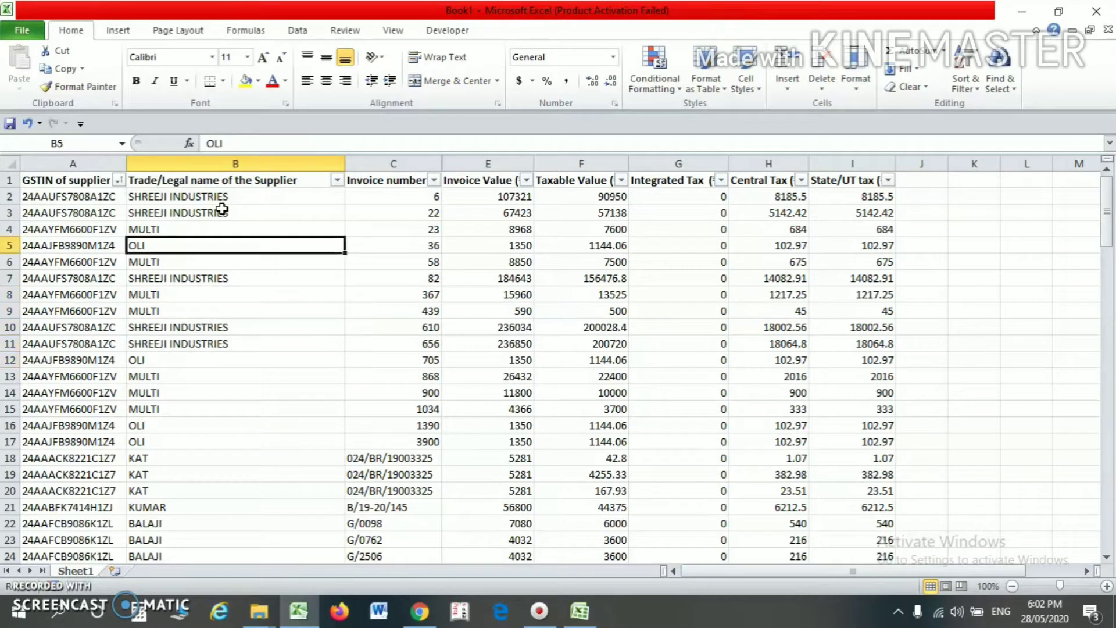
{"action": "key", "text": "Left"}
{"action": "key", "text": "Right"}
{"action": "key", "text": "Left"}
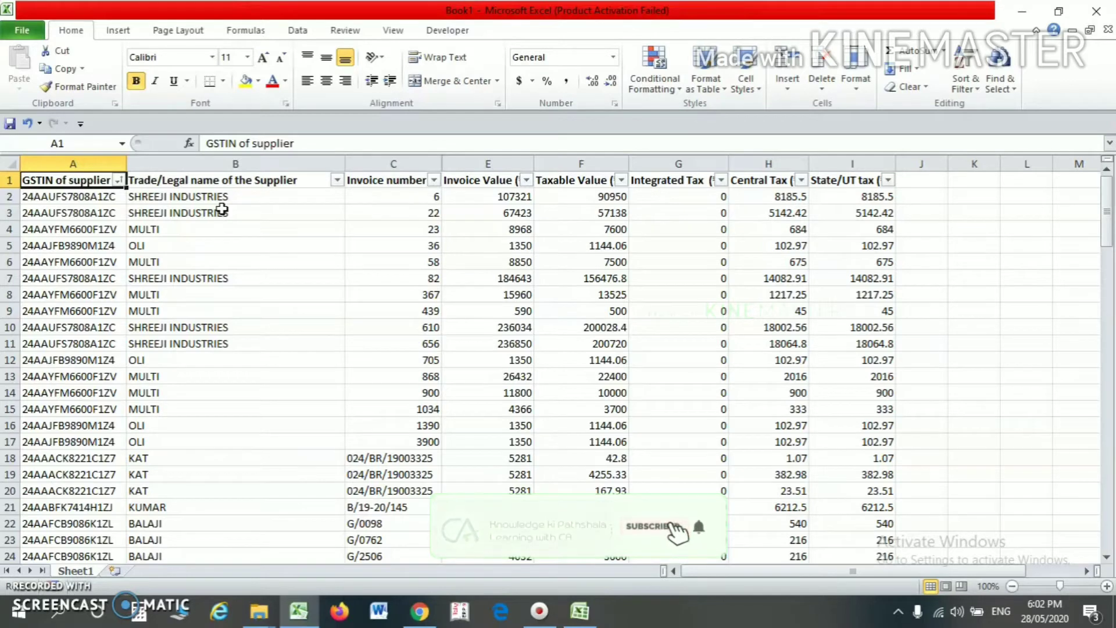
- Select A1:I44 and start a PivotTable from it on a new worksheet
{"action": "key", "text": "shift+Right"}
{"action": "key", "text": "shift+Right"}
{"action": "key", "text": "shift+Right"}
{"action": "key", "text": "shift+Right"}
{"action": "key", "text": "shift+Right"}
{"action": "key", "text": "shift+Right"}
{"action": "key", "text": "shift+Right"}
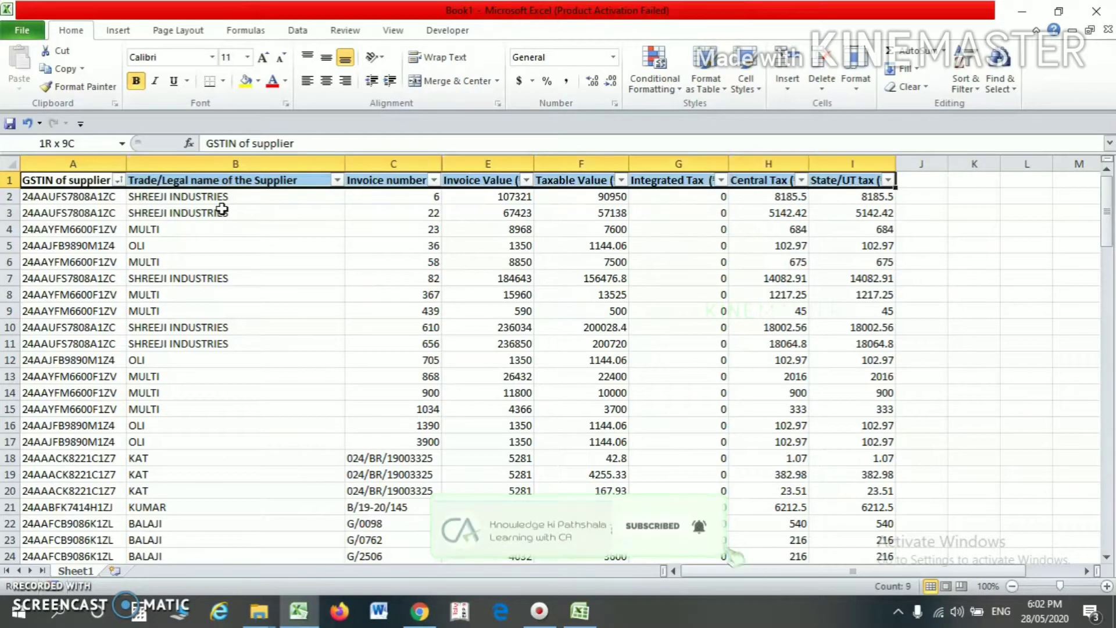
{"action": "key", "text": "shift+Down"}
{"action": "key", "text": "shift+Down"}
{"action": "key", "text": "shift+Down"}
{"action": "key", "text": "shift+Down"}
{"action": "key", "text": "shift+Down"}
{"action": "key", "text": "shift+Down"}
{"action": "key", "text": "shift+Down"}
{"action": "key", "text": "shift+Down"}
{"action": "key", "text": "shift+Down"}
{"action": "key", "text": "shift+Down"}
{"action": "key", "text": "shift+Down"}
{"action": "key", "text": "shift+Down"}
{"action": "key", "text": "shift+Down"}
{"action": "key", "text": "shift+Down"}
{"action": "key", "text": "shift+Down"}
{"action": "key", "text": "shift+Down"}
{"action": "key", "text": "shift+Down"}
{"action": "key", "text": "shift+Down"}
{"action": "key", "text": "shift+Down"}
{"action": "key", "text": "shift+Down"}
{"action": "key", "text": "shift+Down"}
{"action": "key", "text": "shift+Down"}
{"action": "key", "text": "shift+Down"}
{"action": "key", "text": "shift+Down"}
{"action": "key", "text": "shift+Down"}
{"action": "key", "text": "shift+Down"}
{"action": "key", "text": "shift+Down"}
{"action": "key", "text": "shift+Down"}
{"action": "key", "text": "shift+Down"}
{"action": "key", "text": "shift+Down"}
{"action": "key", "text": "shift+Down"}
{"action": "key", "text": "shift+Down"}
{"action": "key", "text": "shift+Down"}
{"action": "key", "text": "shift+Down"}
{"action": "key", "text": "shift+Down"}
{"action": "key", "text": "shift+Down"}
{"action": "key", "text": "shift+Down"}
{"action": "key", "text": "shift+Down"}
{"action": "key", "text": "shift+Down"}
{"action": "key", "text": "shift+Down"}
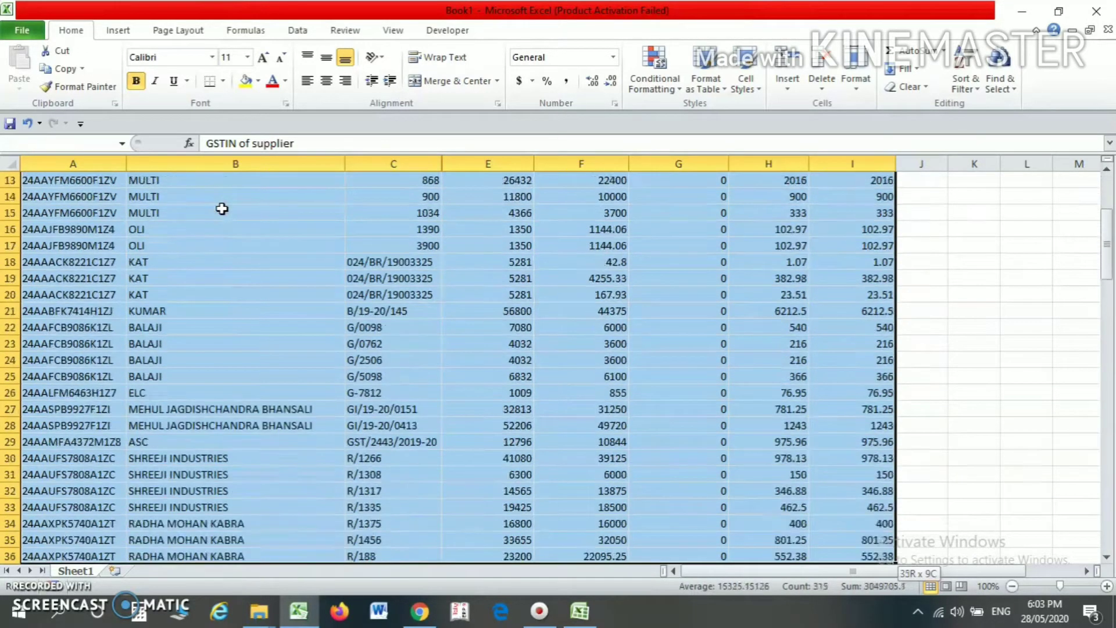
{"action": "key", "text": "shift+Up"}
{"action": "key", "text": "shift+Up"}
{"action": "key", "text": "shift+Up"}
{"action": "key", "text": "shift+Up"}
{"action": "key", "text": "shift+Up"}
{"action": "key", "text": "shift+Up"}
{"action": "key", "text": "shift+Up"}
{"action": "key", "text": "shift+Up"}
{"action": "key", "text": "shift+Up"}
{"action": "key", "text": "shift+Up"}
{"action": "key", "text": "shift+Up"}
{"action": "key", "text": "shift+Up"}
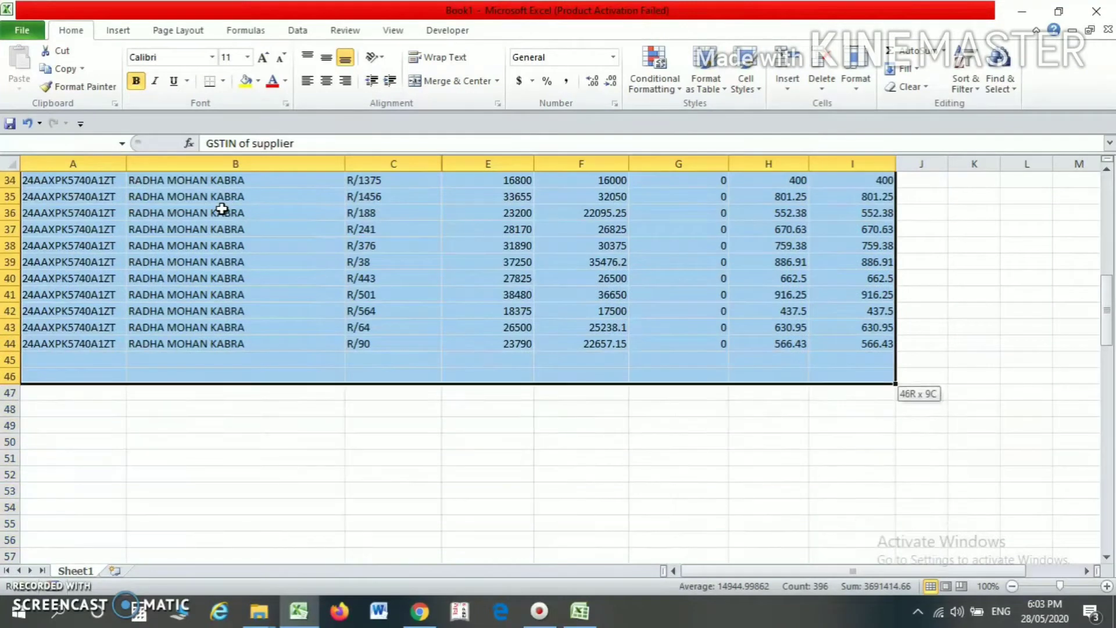
{"action": "left_click", "coordinate": [119, 33]}
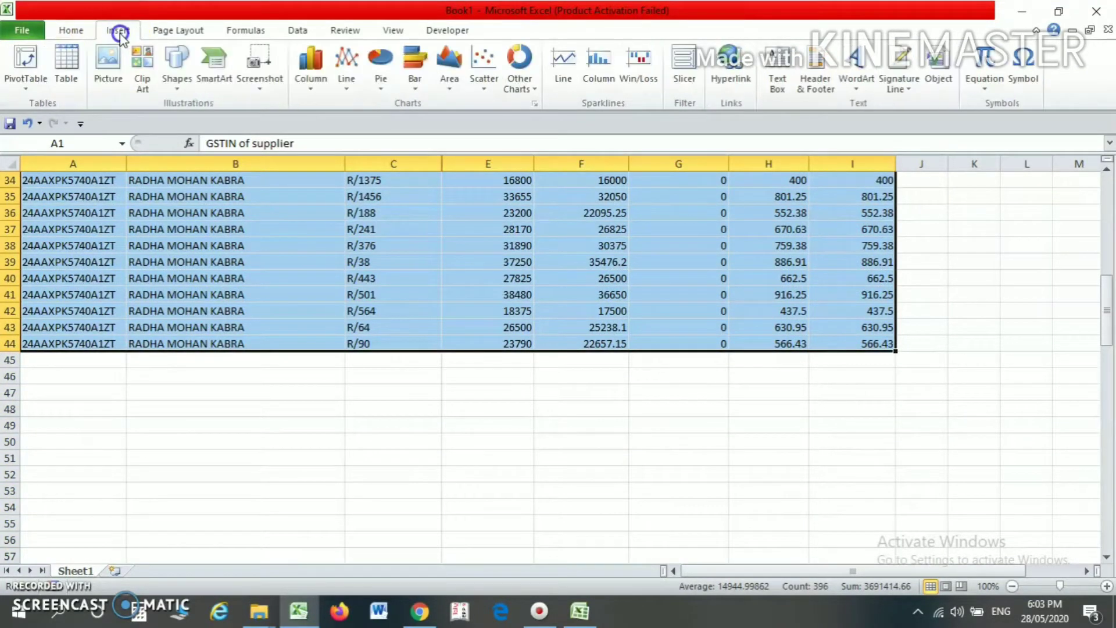
{"action": "left_click", "coordinate": [26, 86]}
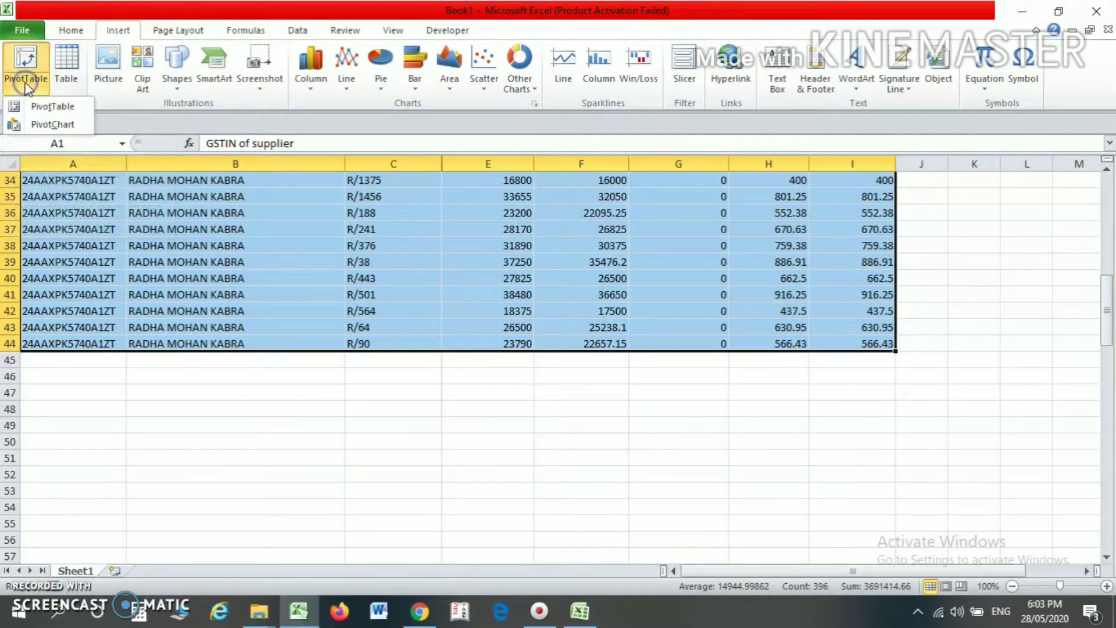
{"action": "left_click", "coordinate": [46, 107]}
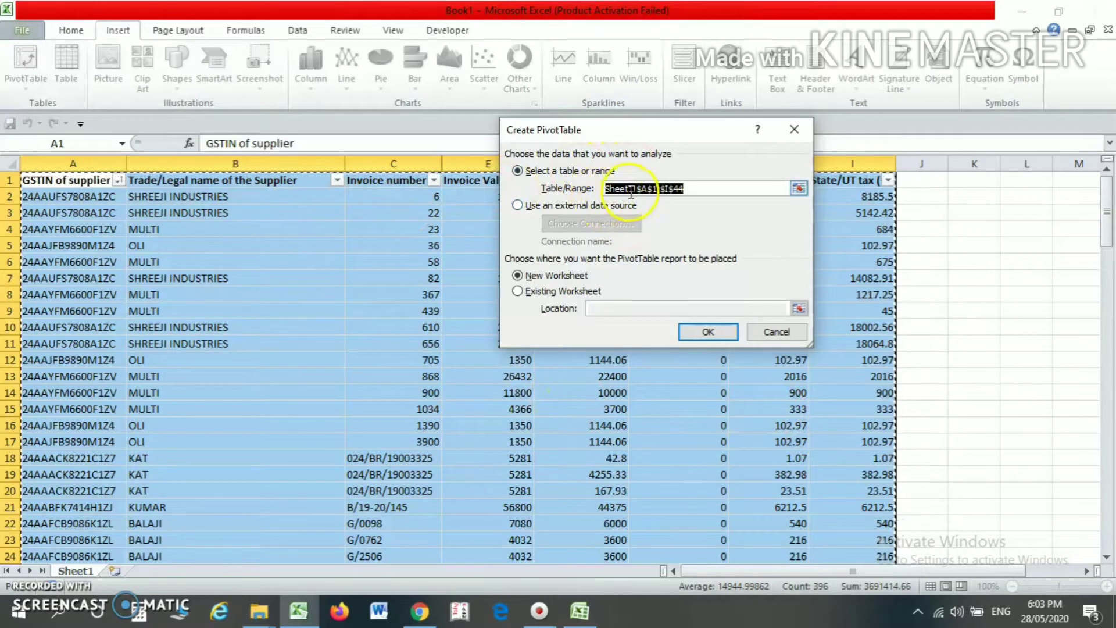
{"action": "left_click", "coordinate": [697, 191]}
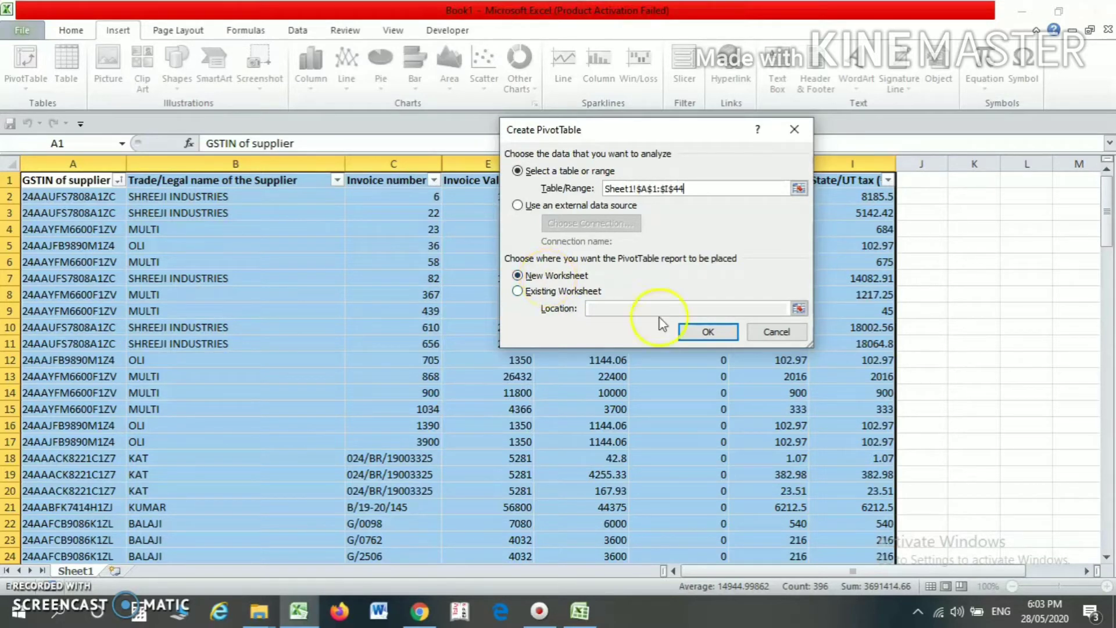
- Create the pivot on a new sheet with GSTIN of supplier and supplier name as rows, plus Sum of Invoice Value
{"action": "left_click", "coordinate": [698, 337]}
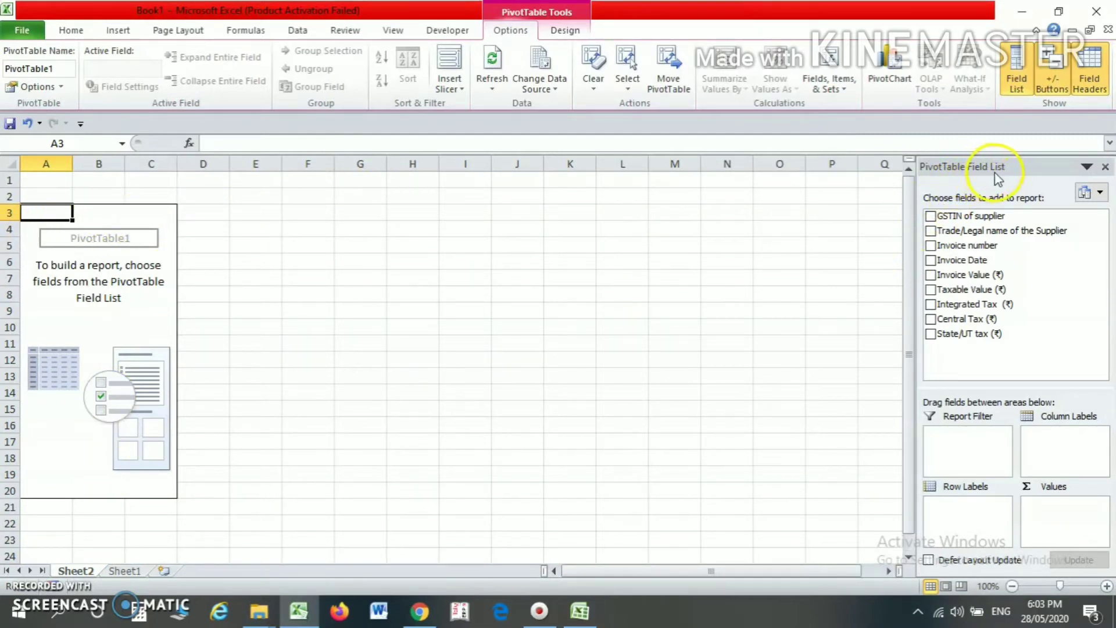
{"action": "left_click", "coordinate": [931, 216]}
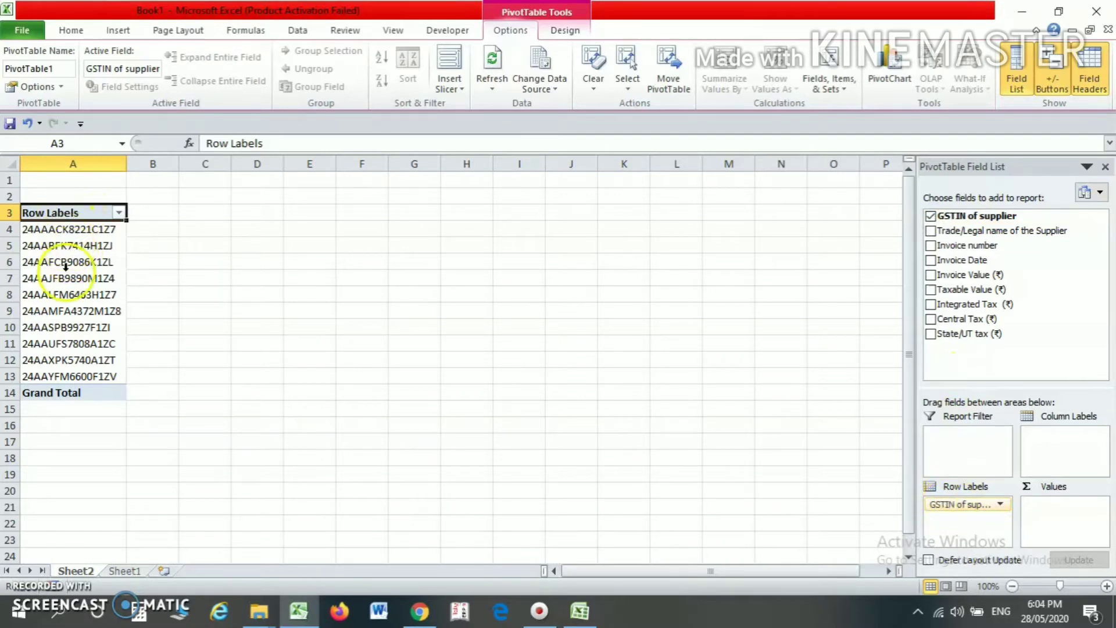
{"action": "left_click", "coordinate": [931, 231]}
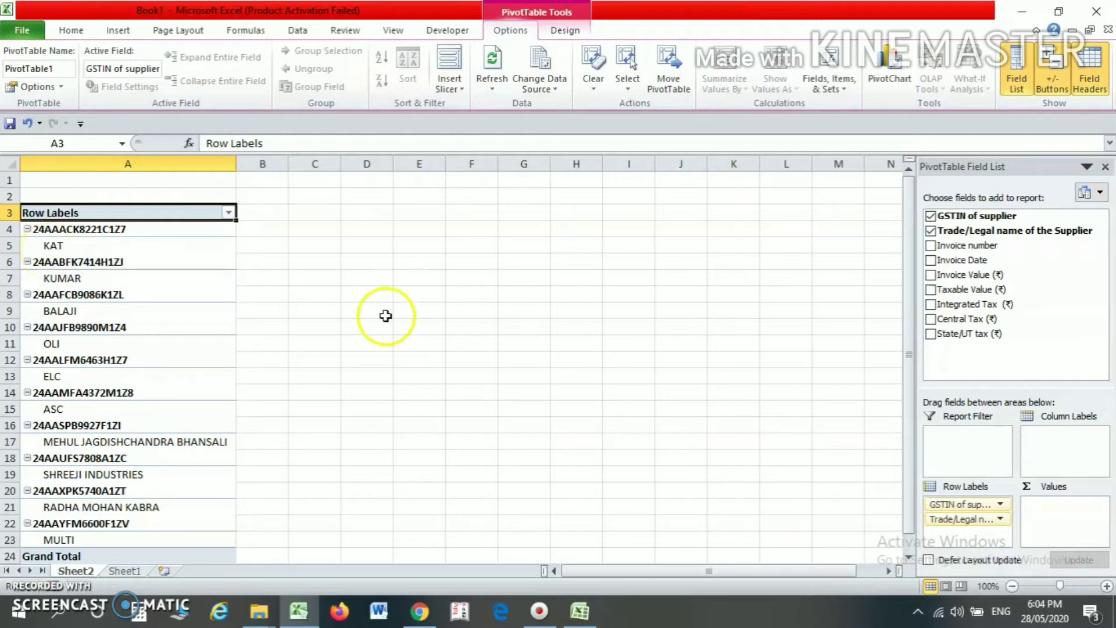
{"action": "left_click", "coordinate": [931, 275]}
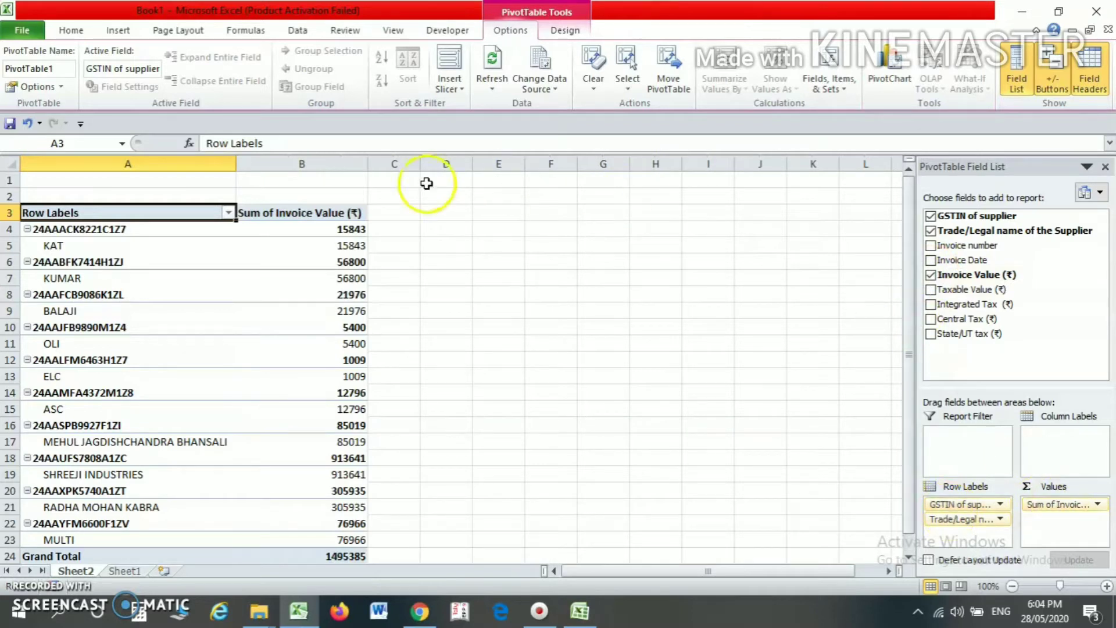
- Change the Invoice Value field's summary from Sum to Count in Value Field Settings
{"action": "left_click", "coordinate": [320, 231]}
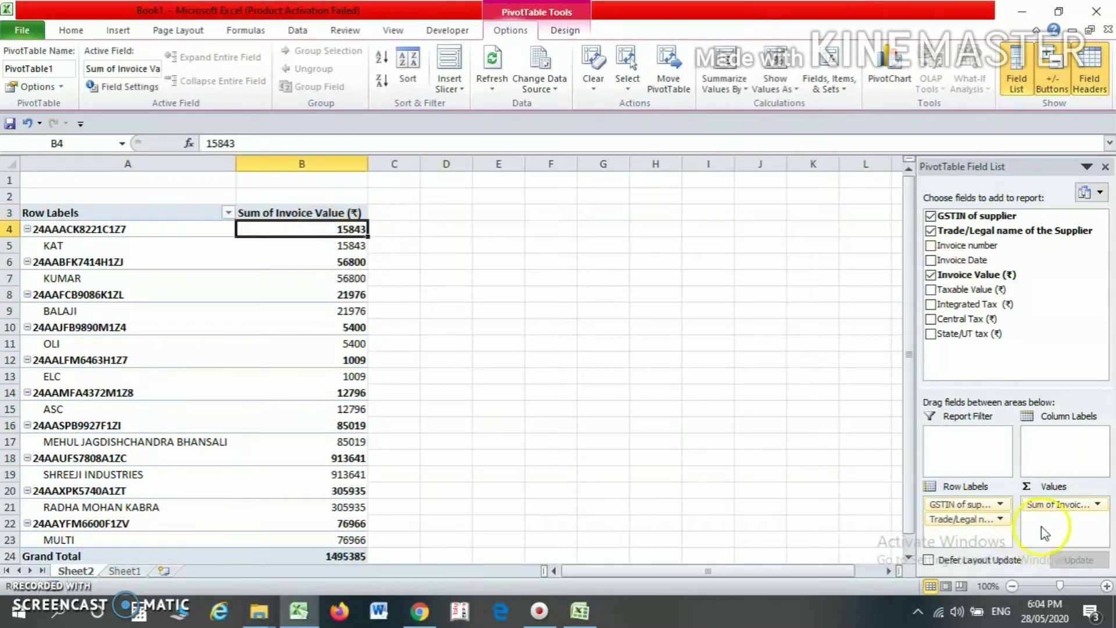
{"action": "left_click", "coordinate": [1097, 504]}
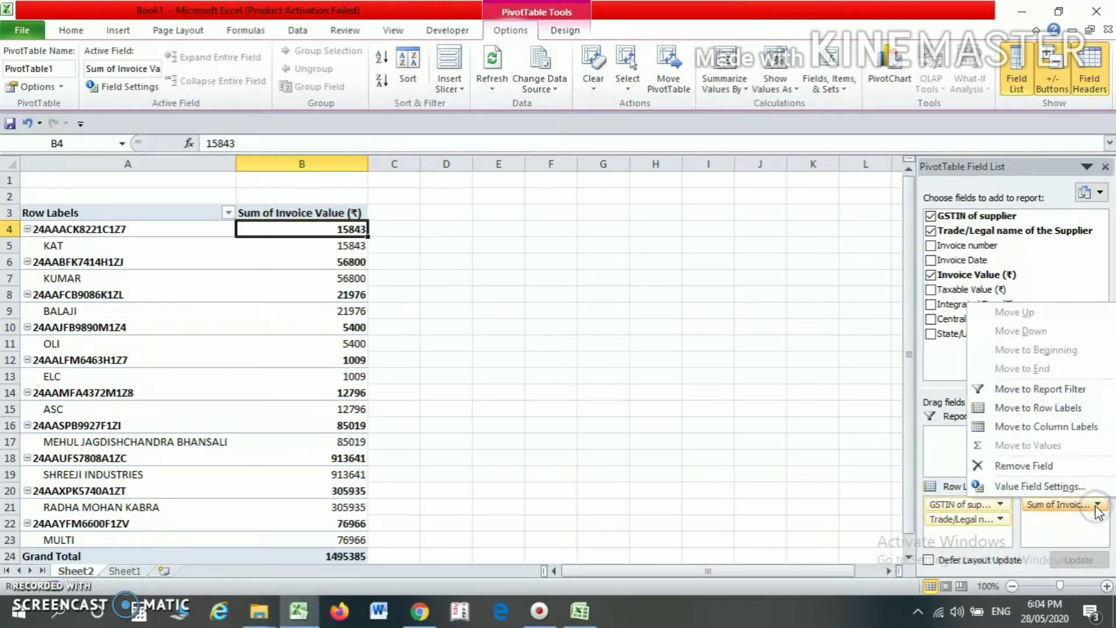
{"action": "left_click", "coordinate": [1048, 486]}
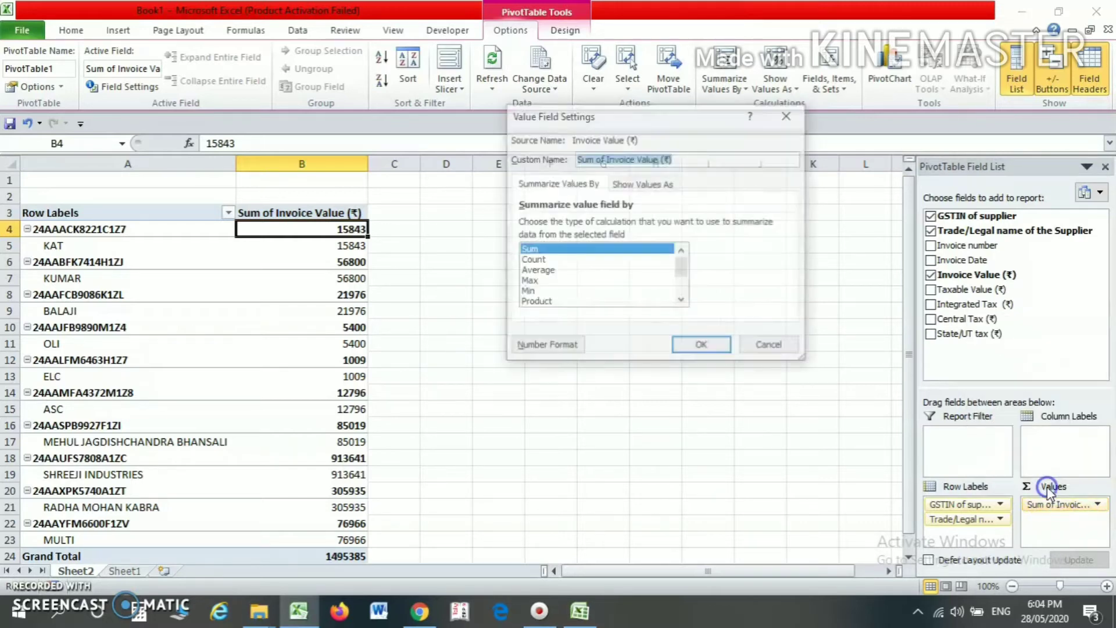
{"action": "left_click", "coordinate": [531, 260]}
{"action": "left_click", "coordinate": [682, 348]}
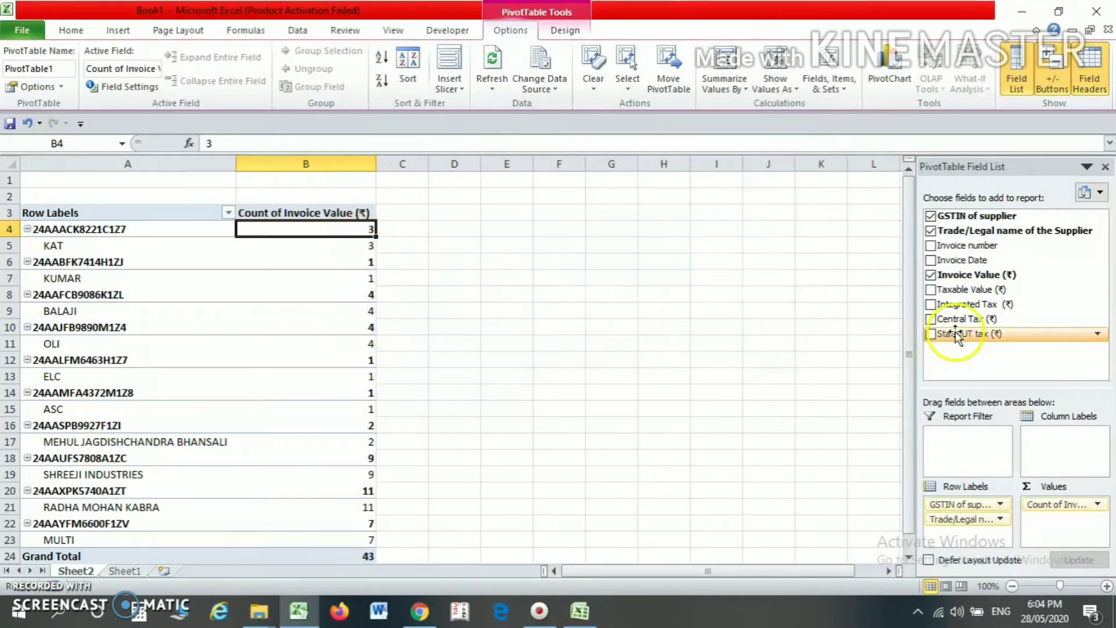
- Tick Taxable Value, Integrated Tax, Central Tax and State/UT tax to add their sums
{"action": "left_click", "coordinate": [932, 290]}
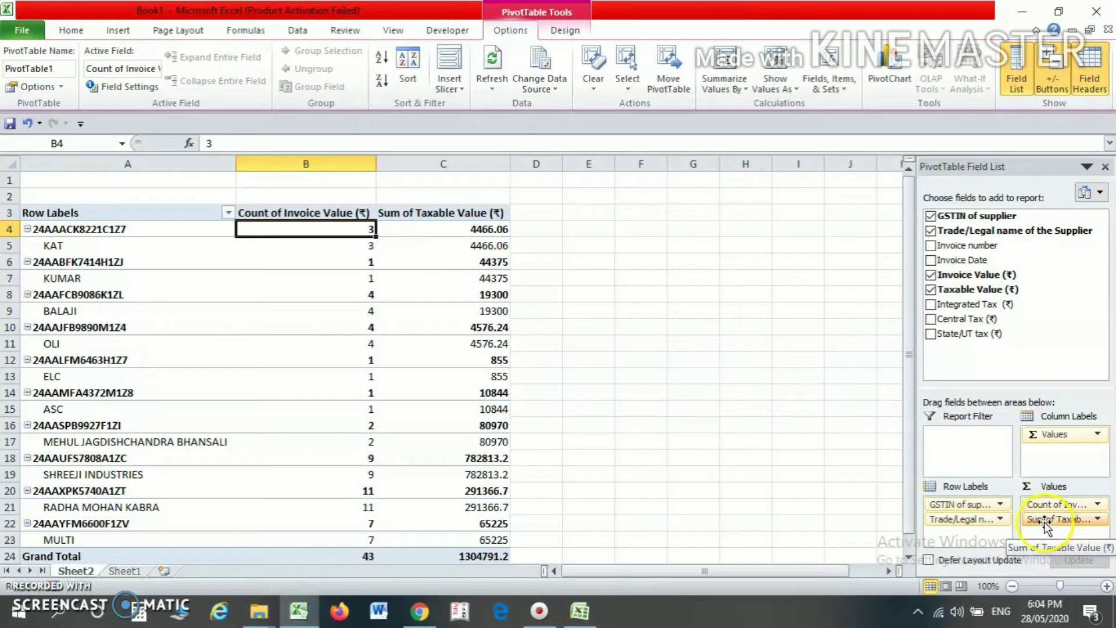
{"action": "left_click", "coordinate": [931, 305]}
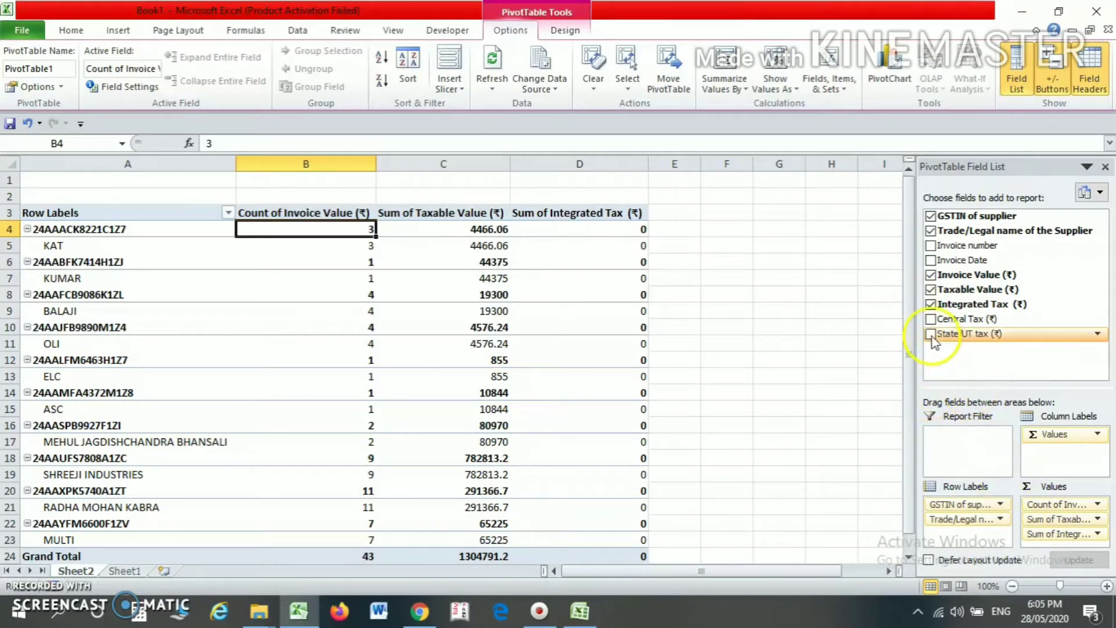
{"action": "left_click", "coordinate": [931, 319]}
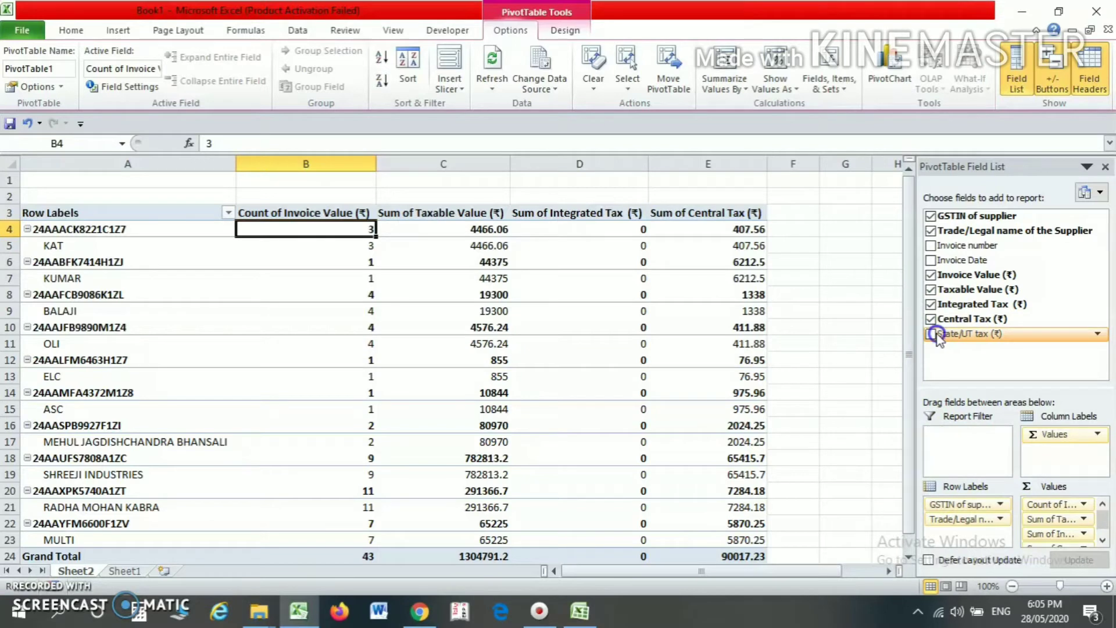
{"action": "left_click", "coordinate": [933, 334]}
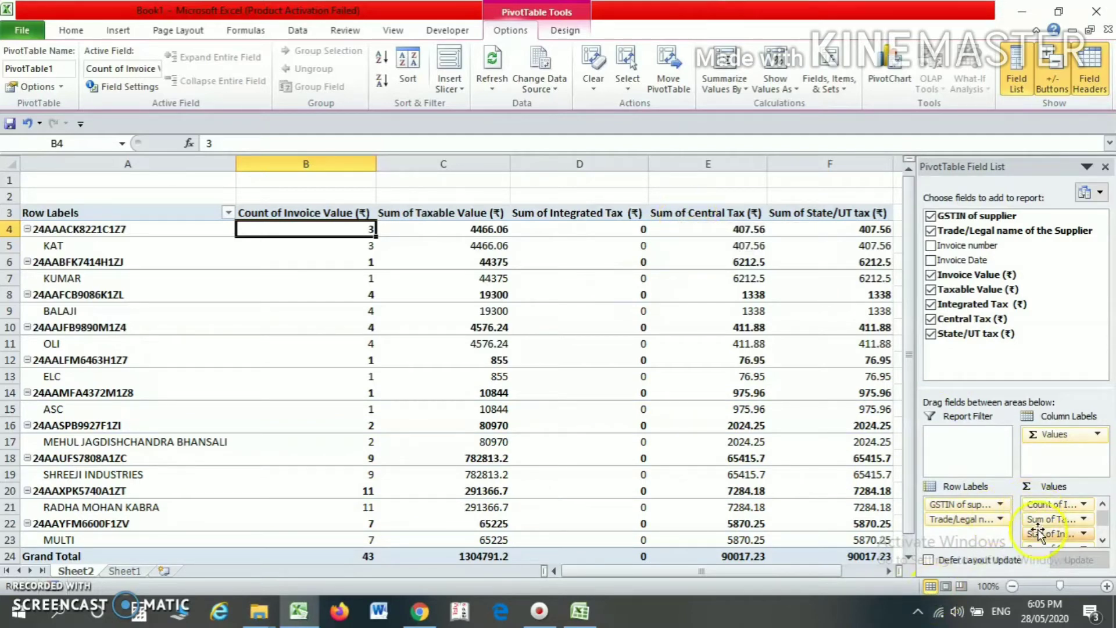
- Drag Integrated Tax into Row Labels and back into Values so it follows Central Tax
{"action": "left_click_drag", "start_coordinate": [1040, 535], "coordinate": [956, 535]}
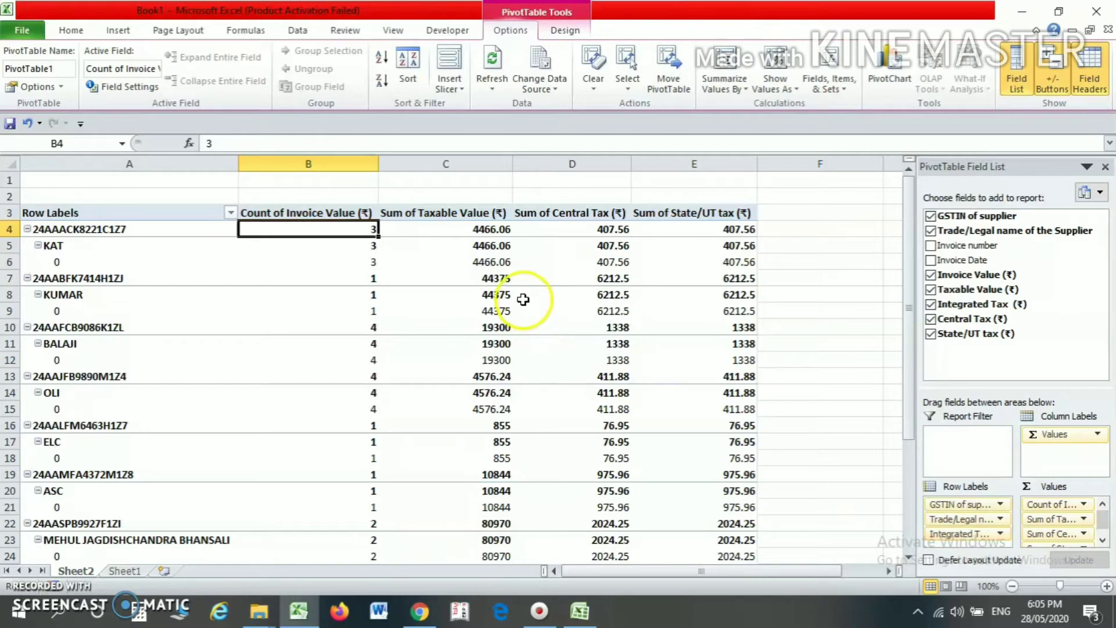
{"action": "left_click_drag", "start_coordinate": [935, 534], "coordinate": [1055, 529]}
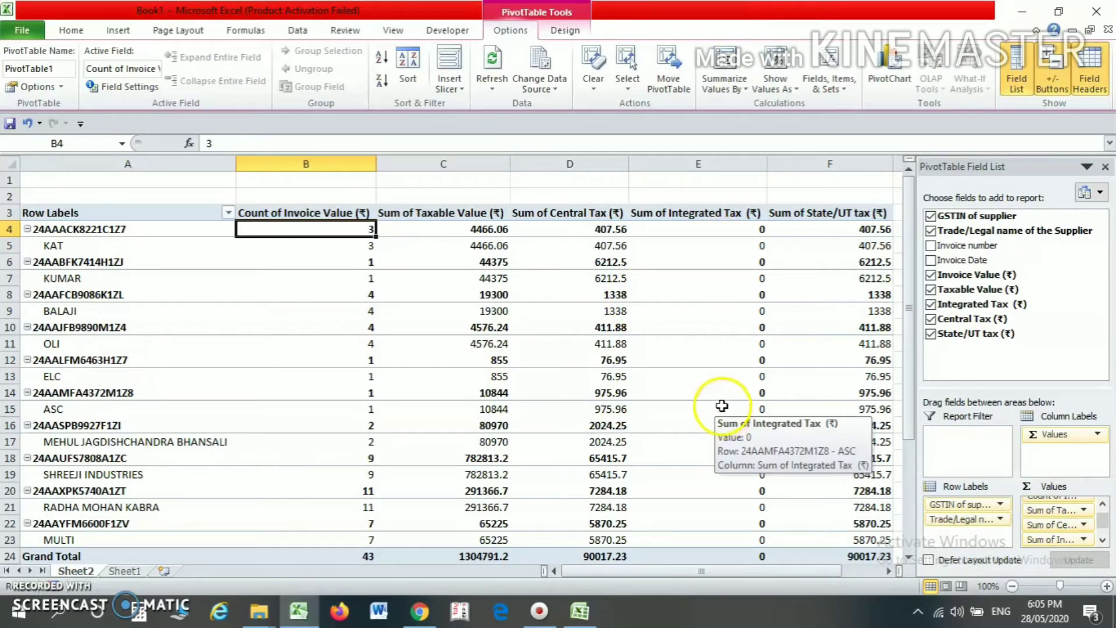
{"action": "left_click", "coordinate": [118, 231]}
{"action": "left_click", "coordinate": [90, 247]}
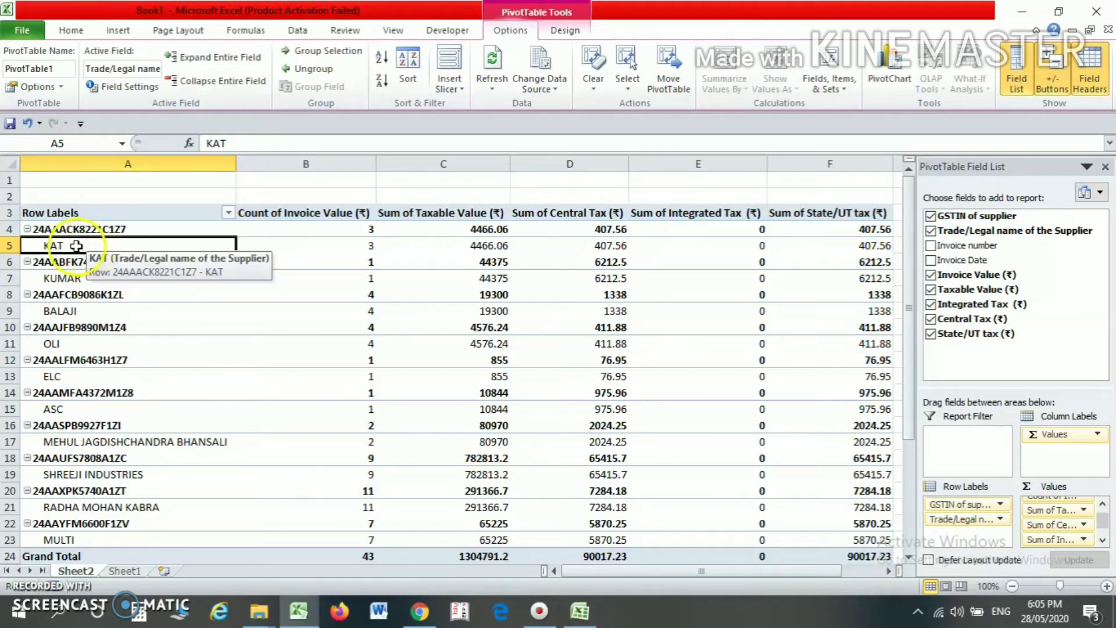
- Enable Classic PivotTable layout on the Display tab of PivotTable Options
{"action": "left_click", "coordinate": [54, 88]}
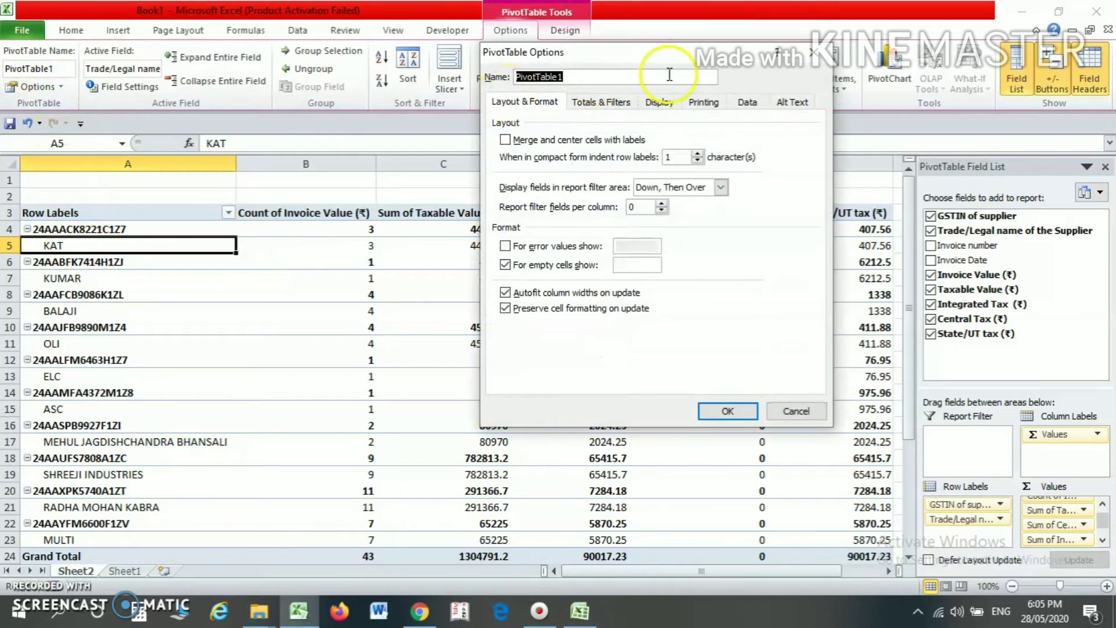
{"action": "left_click", "coordinate": [661, 103]}
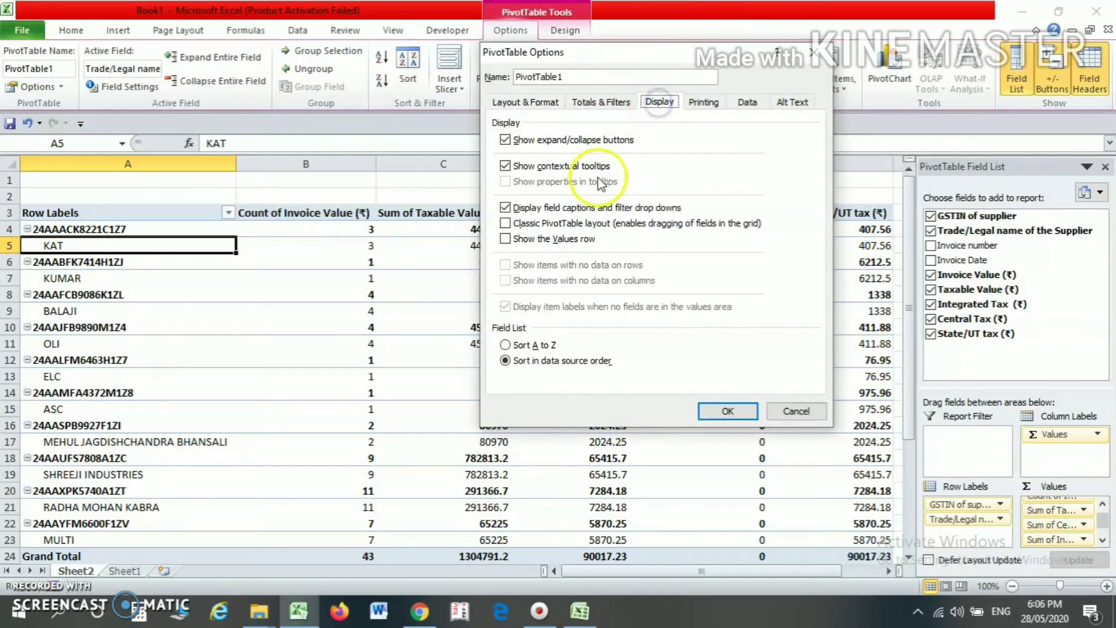
{"action": "left_click", "coordinate": [506, 225]}
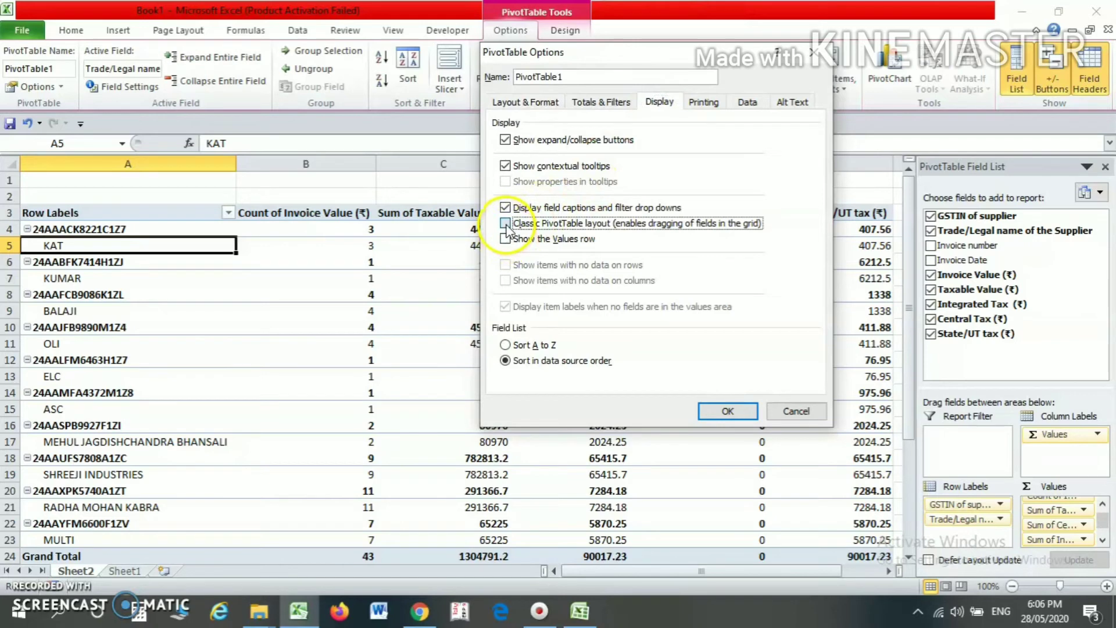
{"action": "left_click", "coordinate": [727, 411]}
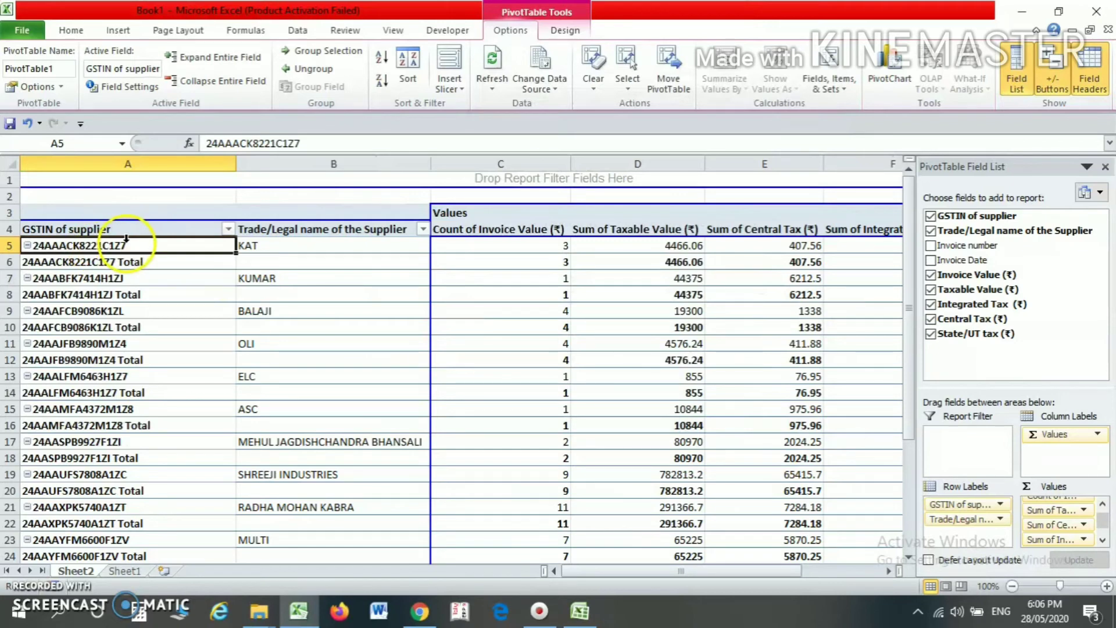
{"action": "left_click", "coordinate": [250, 248]}
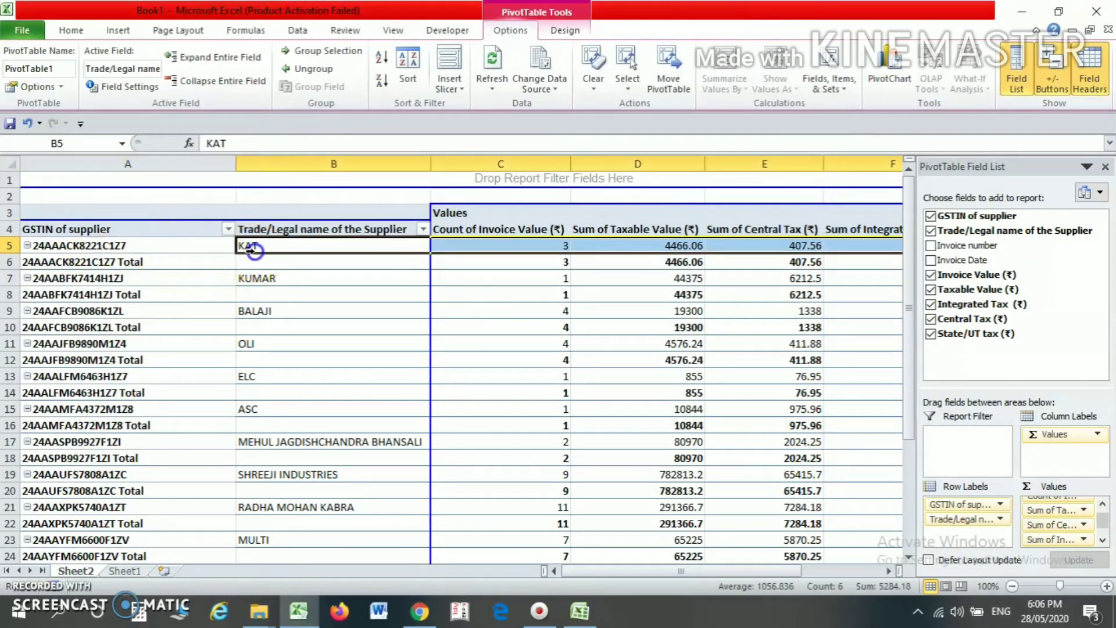
{"action": "left_click", "coordinate": [102, 244]}
{"action": "left_click", "coordinate": [493, 246]}
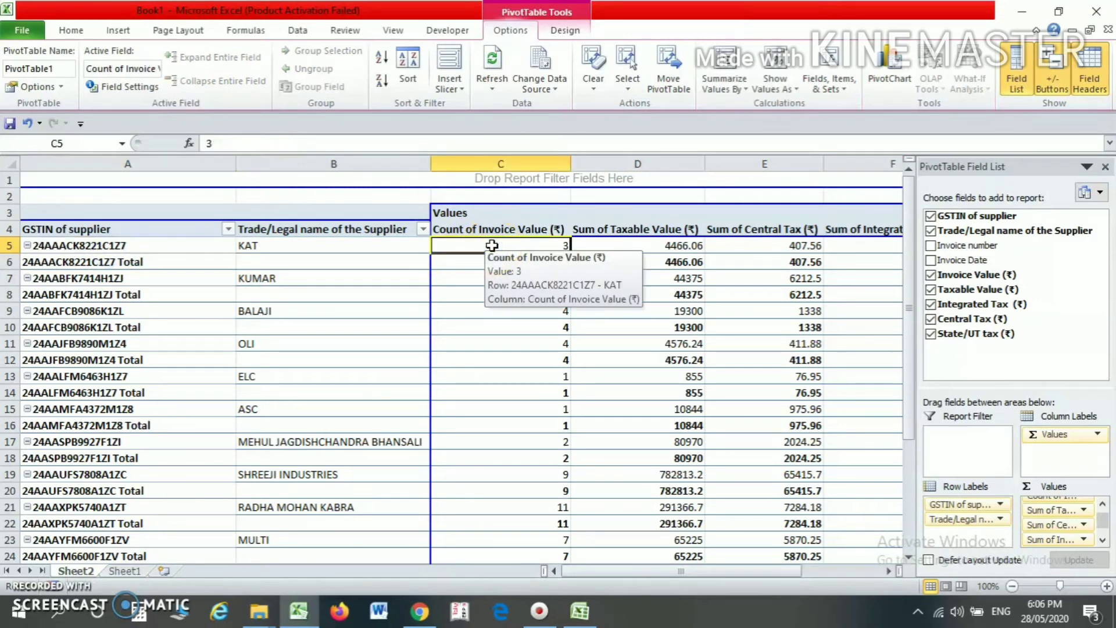
{"action": "key", "text": "Right"}
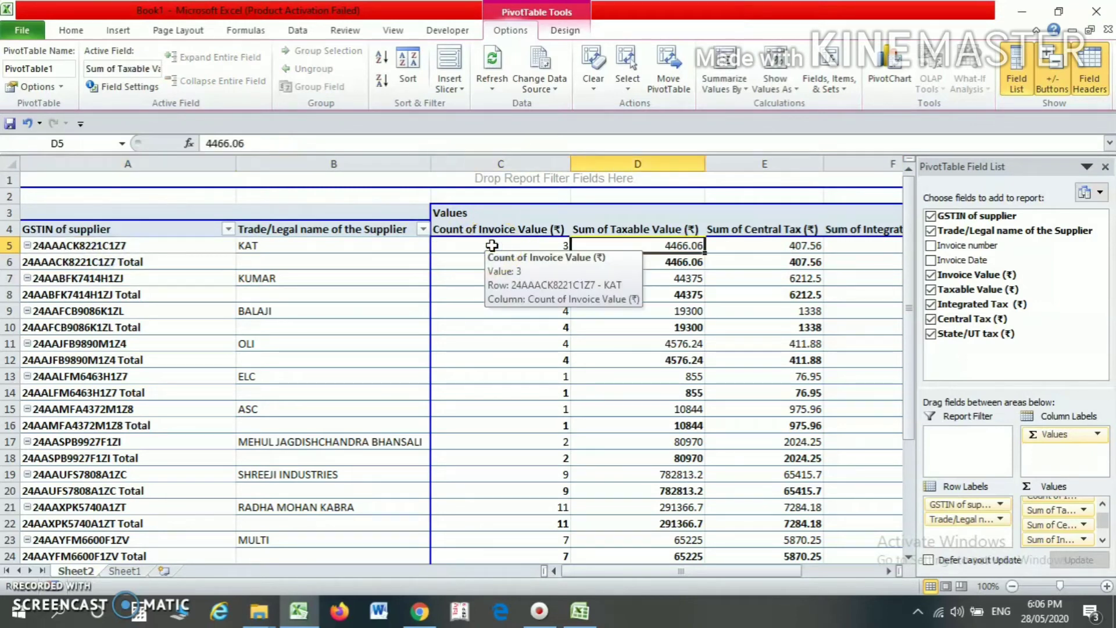
{"action": "left_click", "coordinate": [632, 246]}
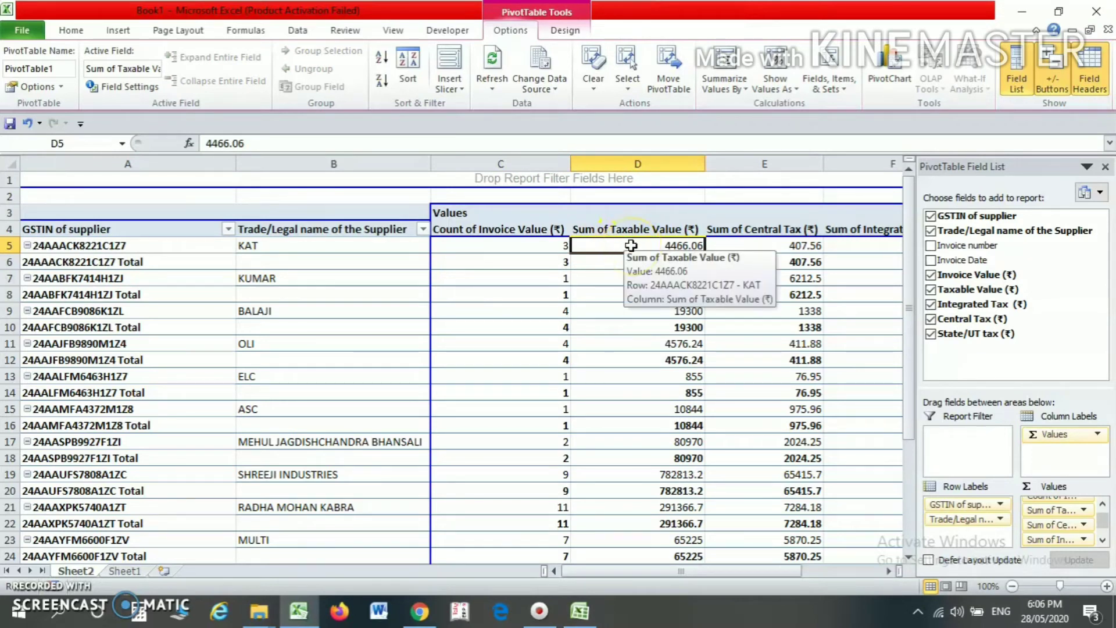
{"action": "left_click", "coordinate": [598, 241]}
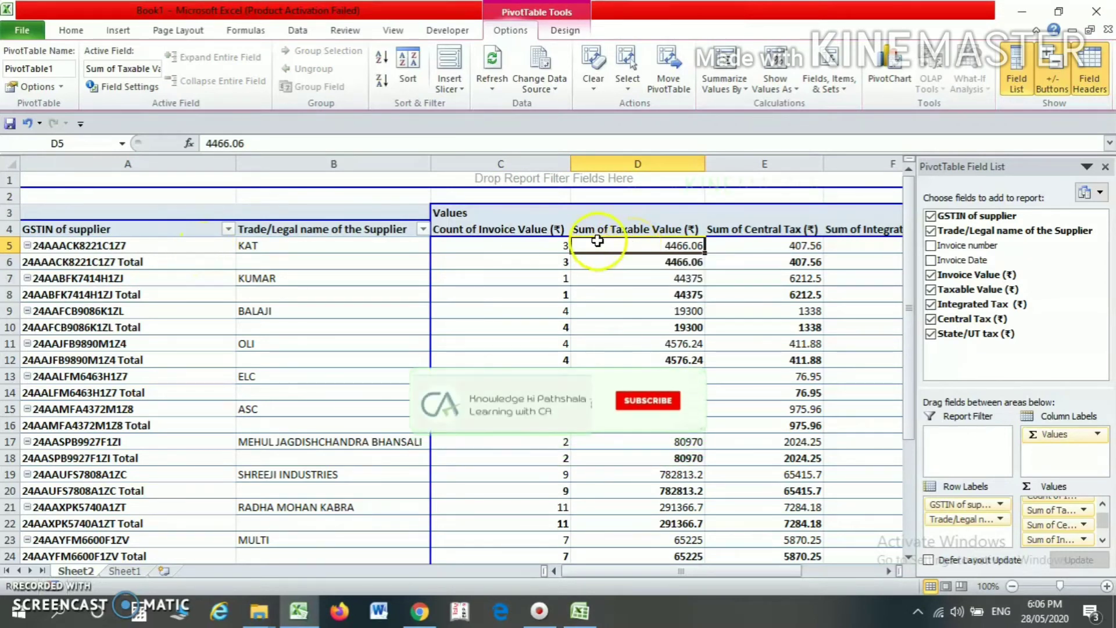
{"action": "left_click", "coordinate": [786, 245]}
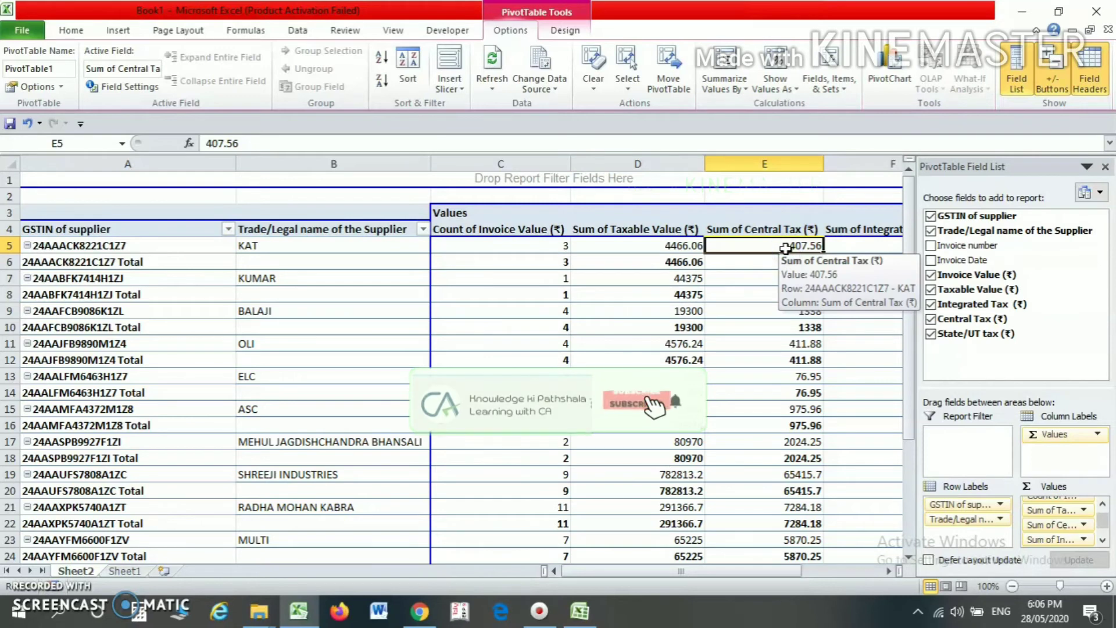
{"action": "key", "text": "Right"}
{"action": "key", "text": "Right"}
{"action": "key", "text": "Left"}
{"action": "key", "text": "Left"}
{"action": "key", "text": "Left"}
{"action": "key", "text": "Left"}
{"action": "key", "text": "Left"}
{"action": "key", "text": "Left"}
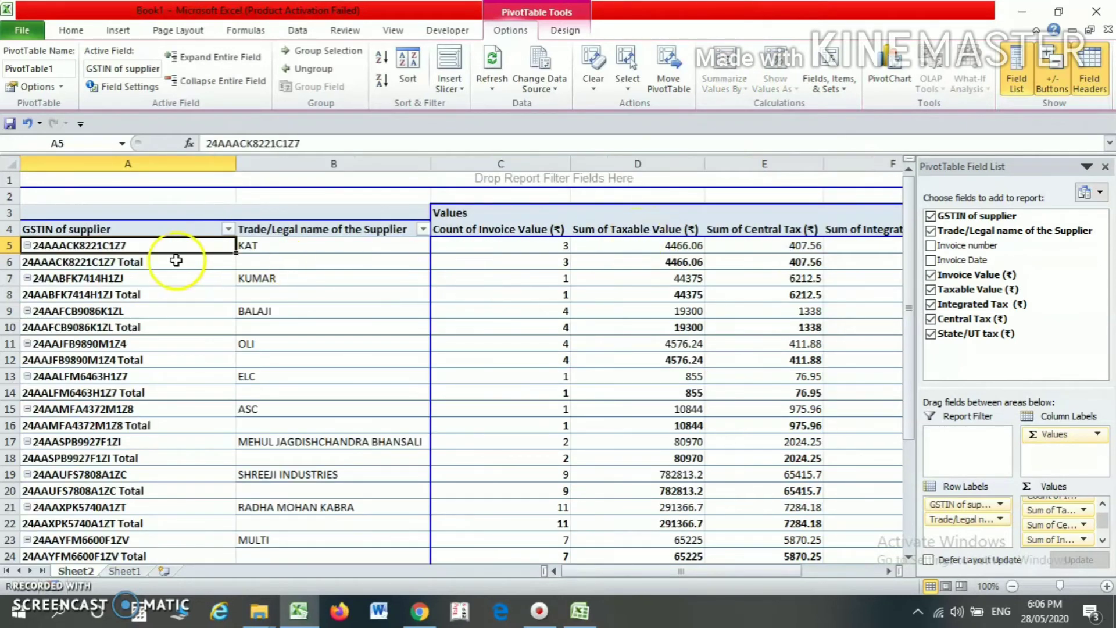
{"action": "left_click", "coordinate": [174, 261]}
{"action": "left_click", "coordinate": [142, 297]}
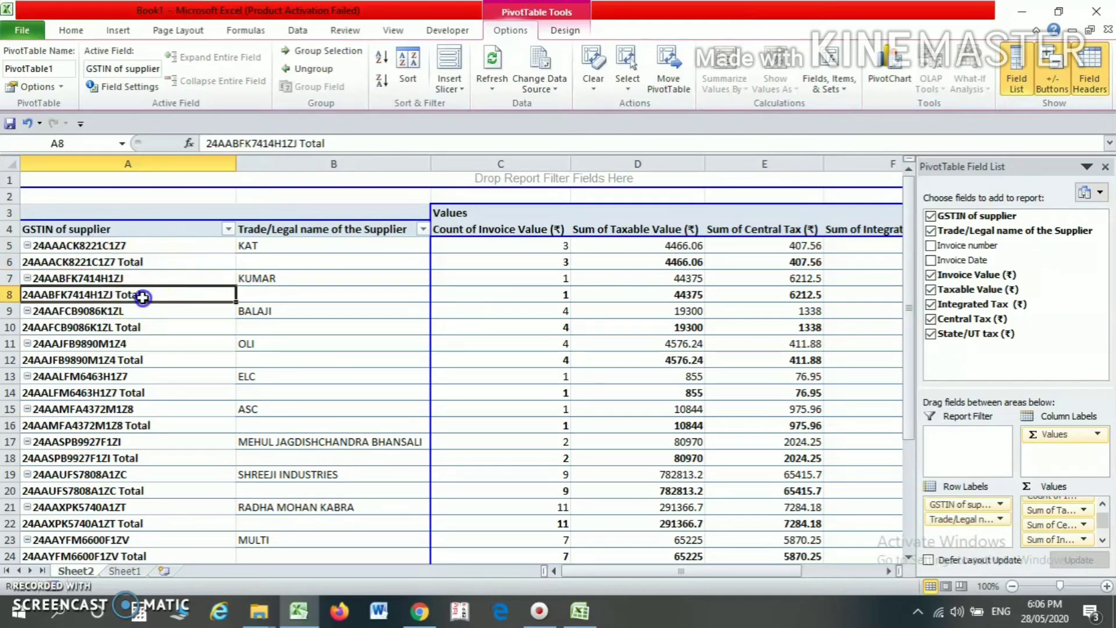
{"action": "left_click", "coordinate": [141, 262]}
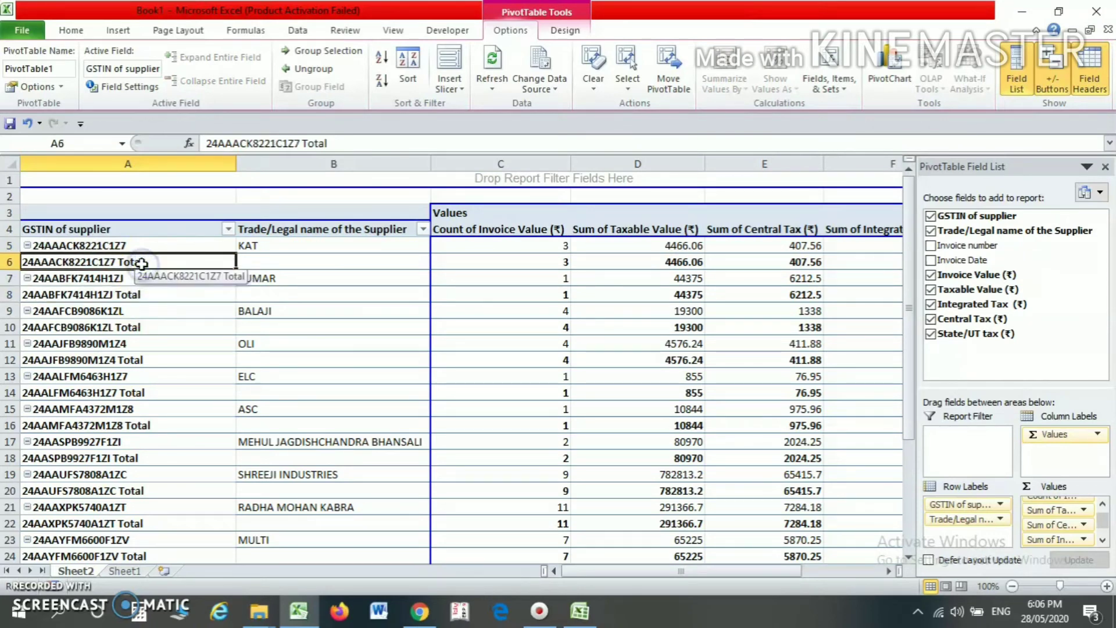
{"action": "left_click", "coordinate": [139, 262]}
- Uncheck Subtotal "GSTIN of supplier", then check the resulting supplier rows such as OLI
{"action": "right_click", "coordinate": [138, 262]}
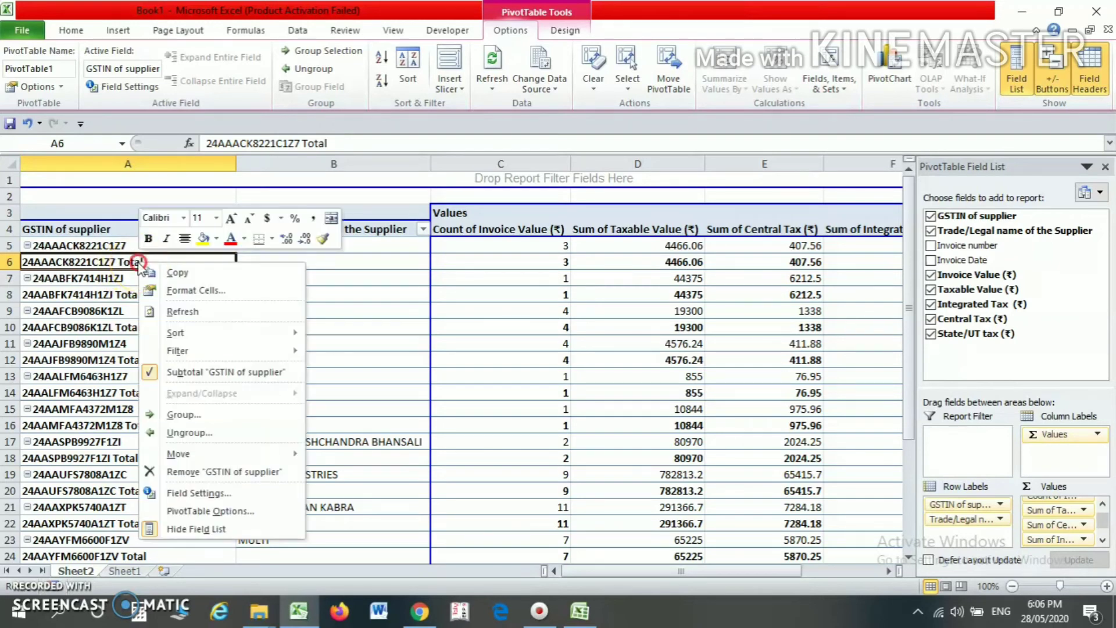
{"action": "left_click", "coordinate": [192, 373]}
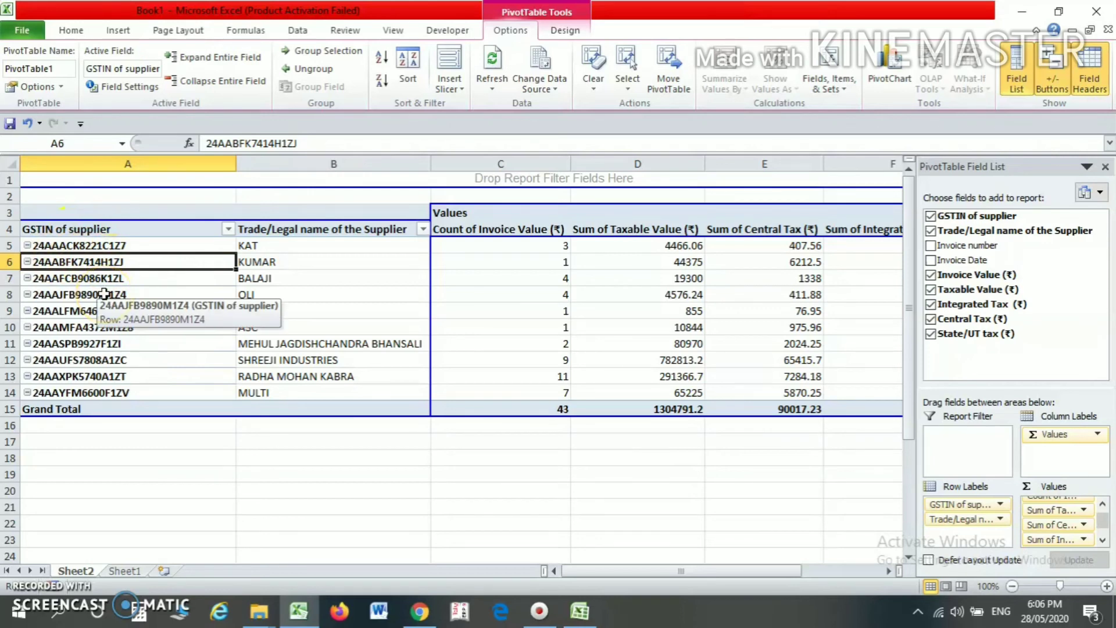
{"action": "left_click", "coordinate": [75, 294]}
{"action": "key", "text": "Right"}
{"action": "key", "text": "Right"}
{"action": "key", "text": "Right"}
{"action": "key", "text": "Right"}
{"action": "key", "text": "Right"}
{"action": "key", "text": "Right"}
{"action": "key", "text": "Right"}
{"action": "key", "text": "Left"}
{"action": "key", "text": "Left"}
{"action": "key", "text": "Left"}
{"action": "key", "text": "Left"}
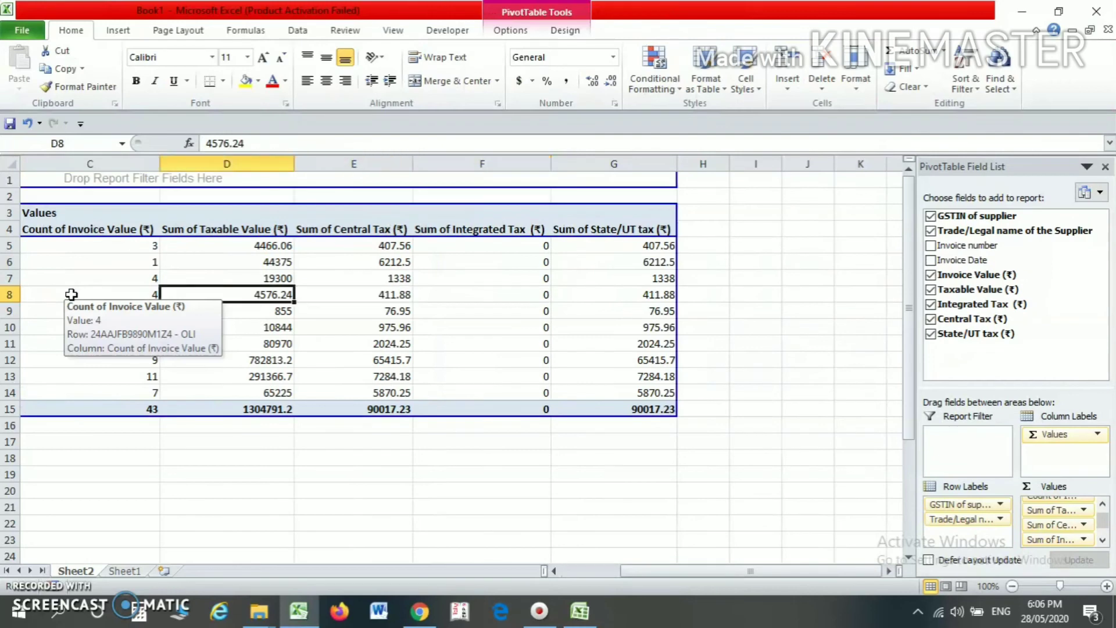
{"action": "key", "text": "Left"}
{"action": "key", "text": "Left"}
{"action": "key", "text": "Left"}
{"action": "key", "text": "Up"}
{"action": "key", "text": "Up"}
{"action": "key", "text": "Up"}
{"action": "key", "text": "Right"}
{"action": "key", "text": "Right"}
{"action": "key", "text": "Right"}
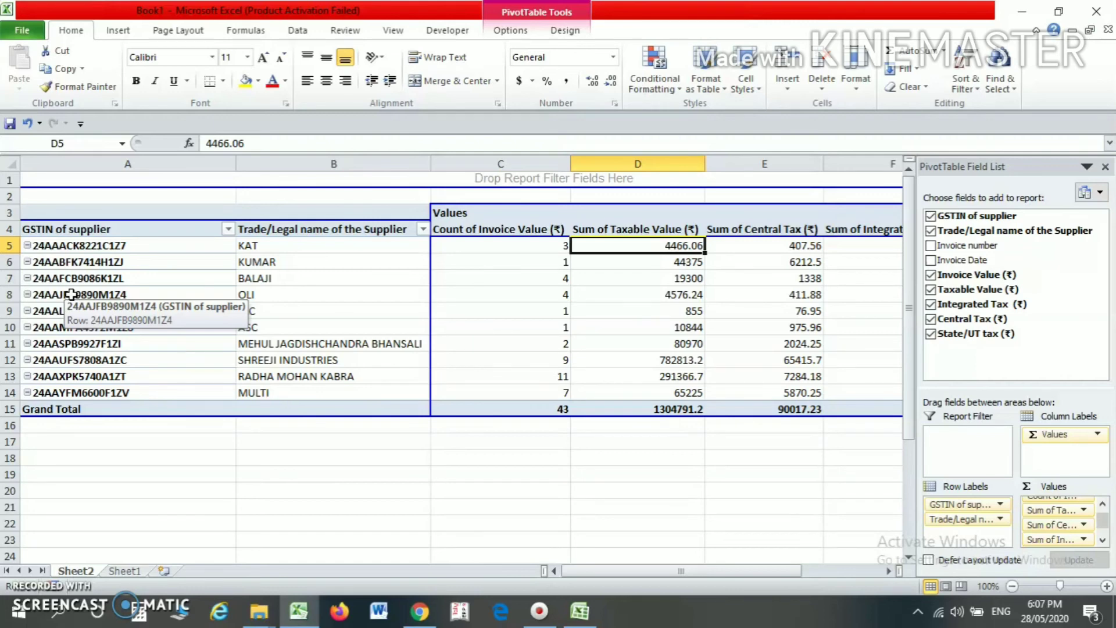
- Go to Sheet1 and look over the SHREEJI INDUSTRIES, KAT and BALAJI invoice rows
{"action": "left_click", "coordinate": [124, 571]}
{"action": "left_click", "coordinate": [177, 197]}
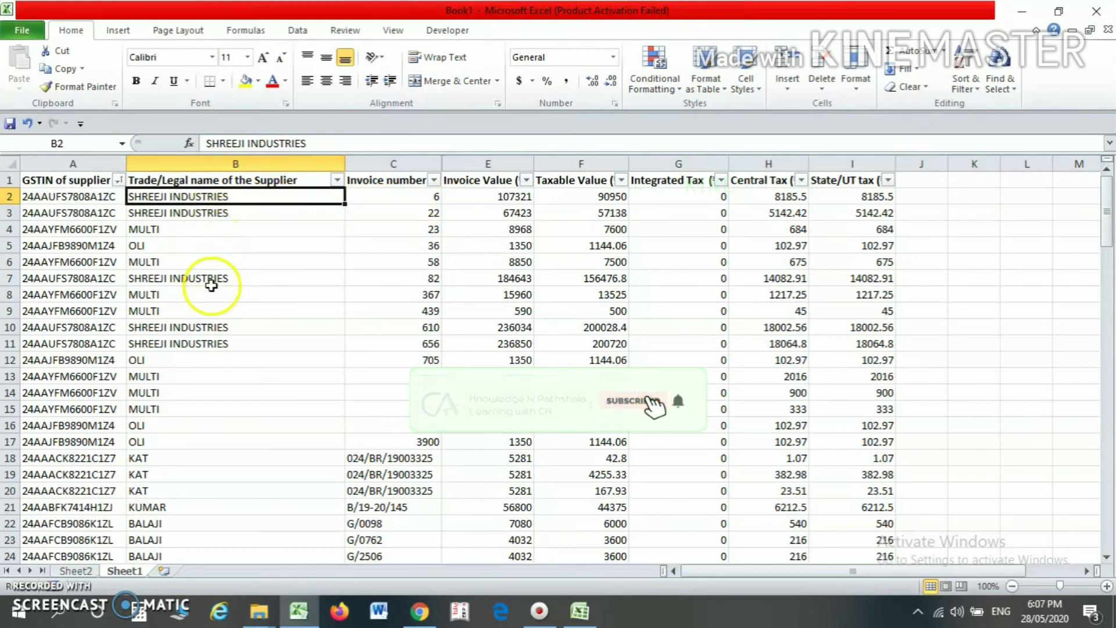
{"action": "left_click", "coordinate": [198, 342]}
{"action": "key", "text": "Down"}
{"action": "key", "text": "Down"}
{"action": "key", "text": "Down"}
{"action": "key", "text": "Down"}
{"action": "key", "text": "Down"}
{"action": "key", "text": "Down"}
{"action": "key", "text": "Down"}
{"action": "key", "text": "Down"}
{"action": "key", "text": "Down"}
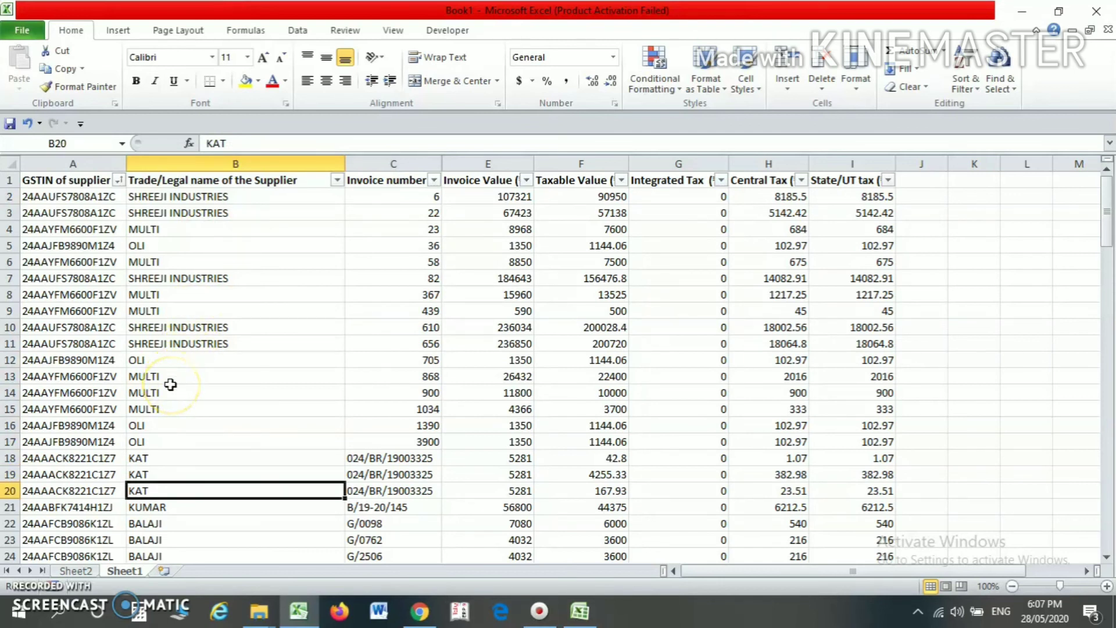
{"action": "left_click", "coordinate": [74, 559]}
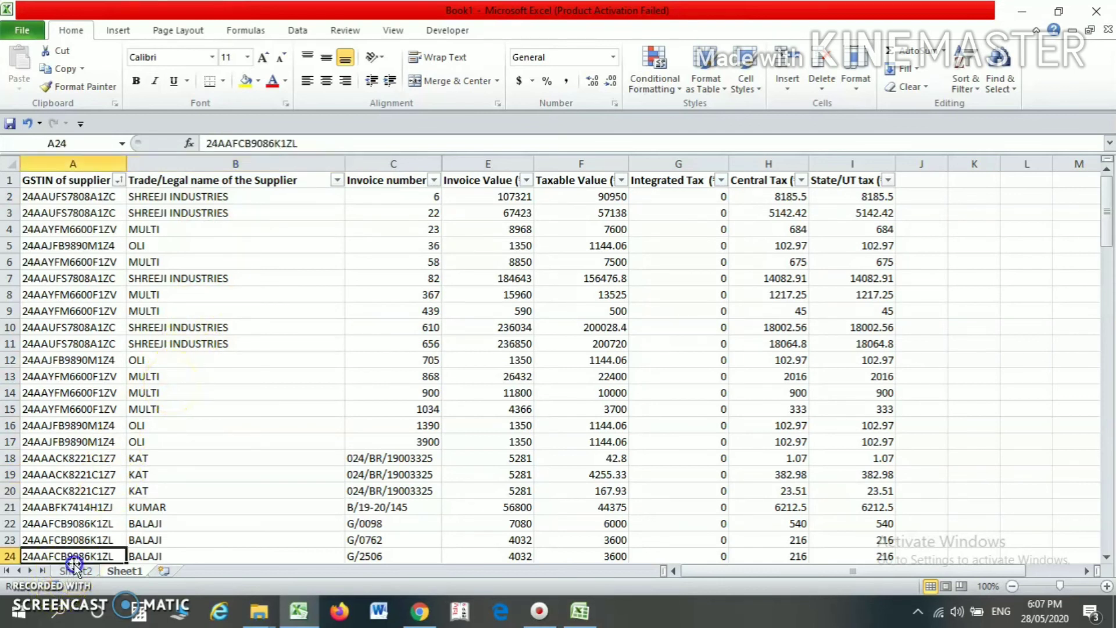
- On Sheet2, check the first supplier's invoice count, taxable value and tax sums
{"action": "left_click", "coordinate": [73, 572]}
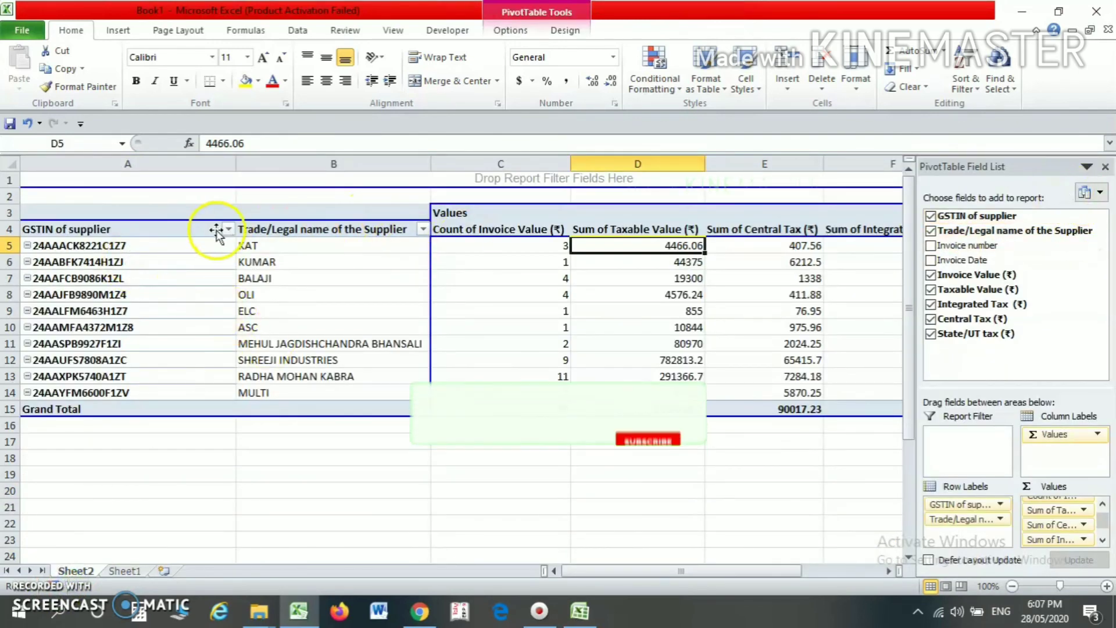
{"action": "left_click", "coordinate": [255, 245]}
{"action": "key", "text": "Right"}
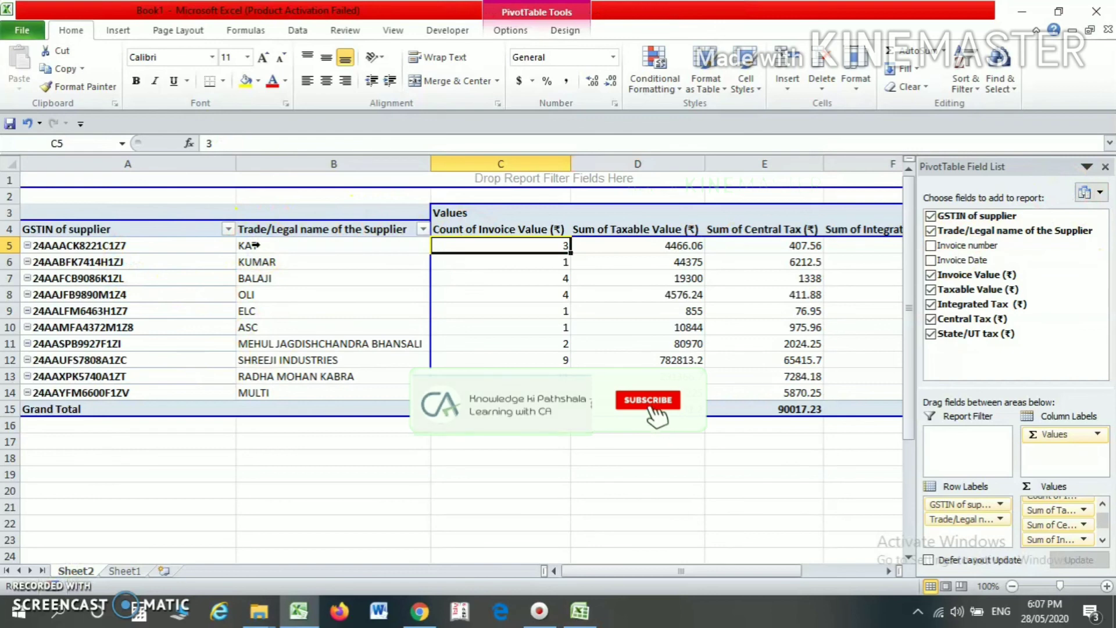
{"action": "left_click", "coordinate": [560, 249]}
{"action": "left_click", "coordinate": [658, 247]}
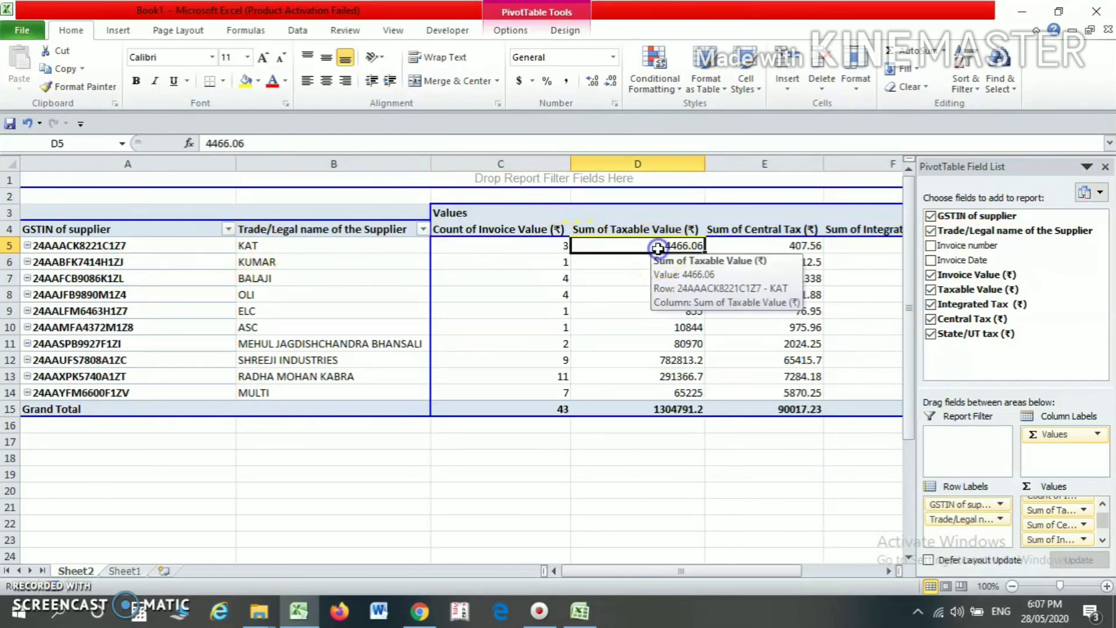
{"action": "key", "text": "Right"}
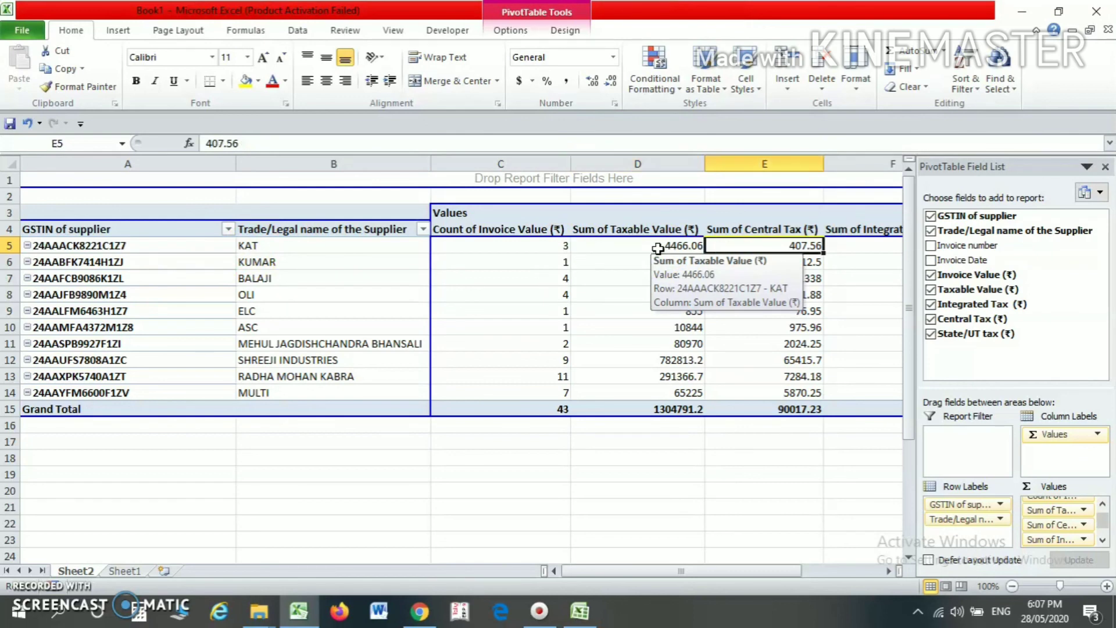
{"action": "key", "text": "Right"}
{"action": "key", "text": "Right"}
{"action": "key", "text": "Left"}
{"action": "key", "text": "Left"}
{"action": "key", "text": "Left"}
{"action": "key", "text": "Left"}
{"action": "key", "text": "Left"}
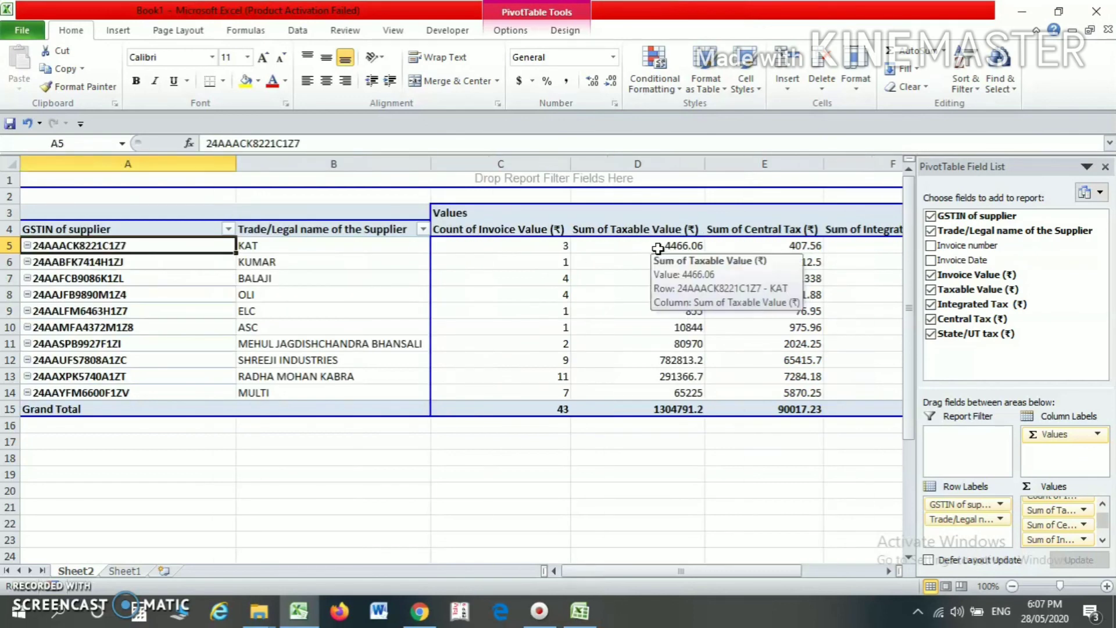